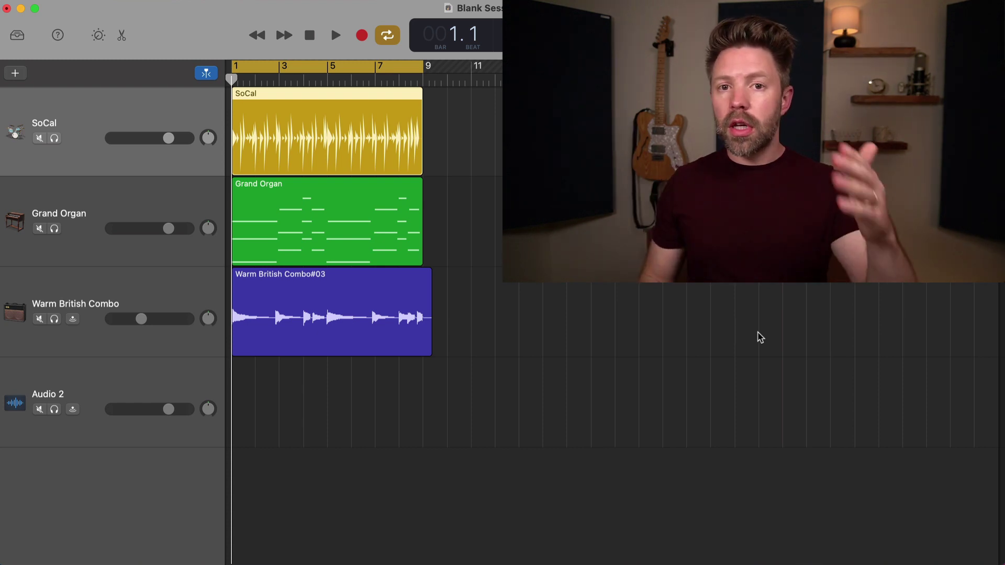
# Step: Select the Grand Organ, Warm British Combo and Grand Organ tracks in turn, ending on SoCal
pyautogui.click(98, 197)
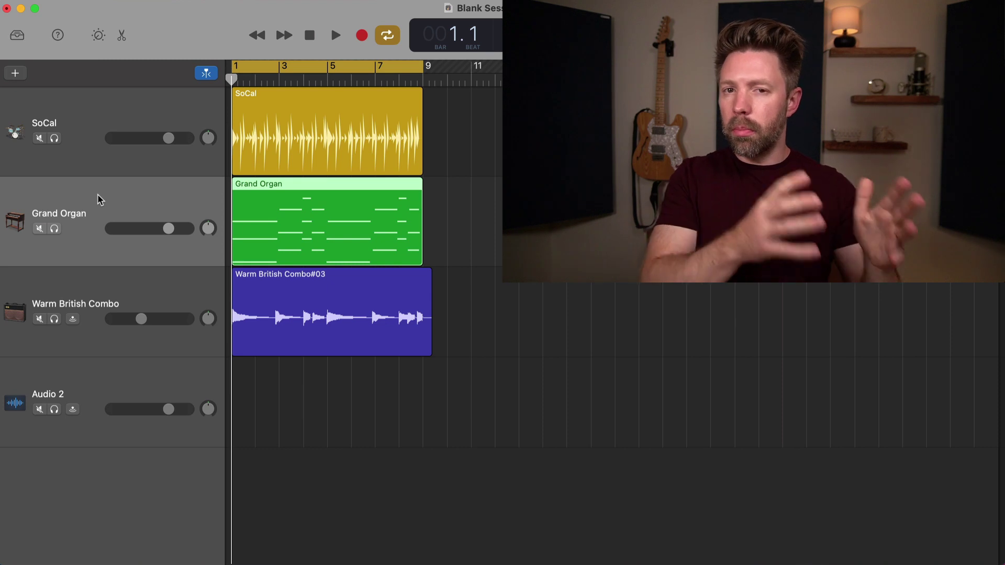
pyautogui.click(106, 293)
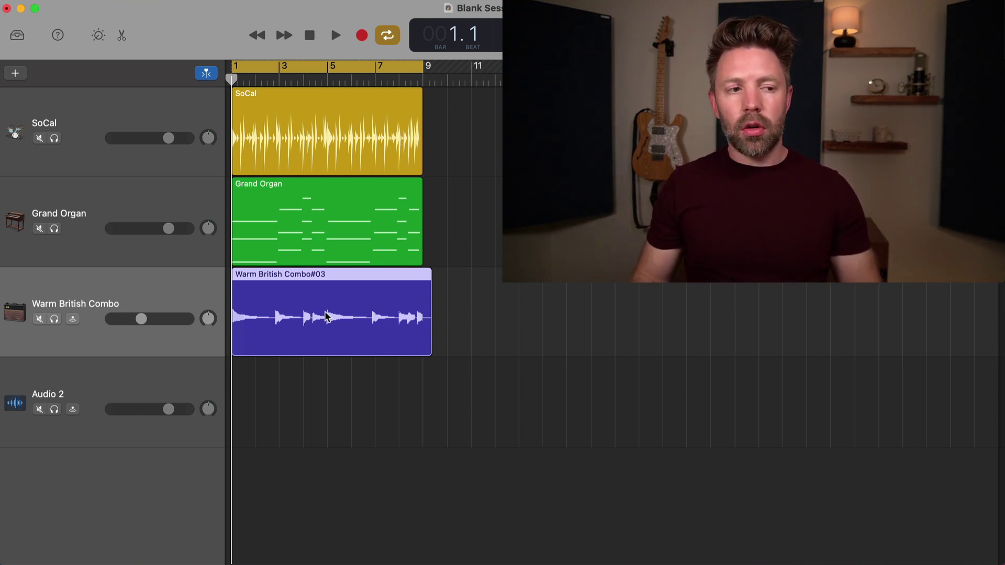
pyautogui.click(180, 198)
pyautogui.click(109, 123)
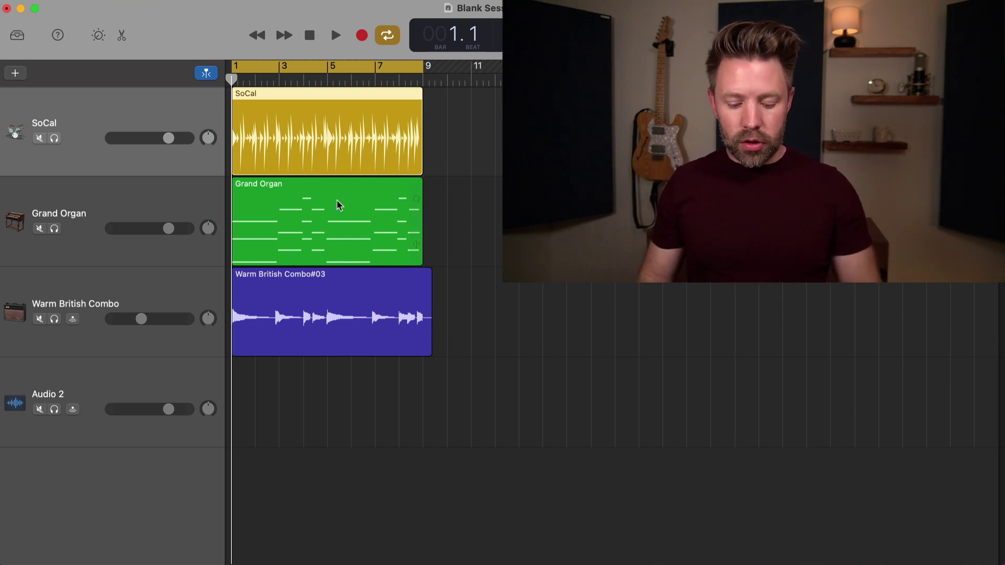
# Step: Show SoCal's Smart Controls, browse the Drum Kit plug-in list unchanged, then switch to Grand Organ's B3 controls
pyautogui.press('b')
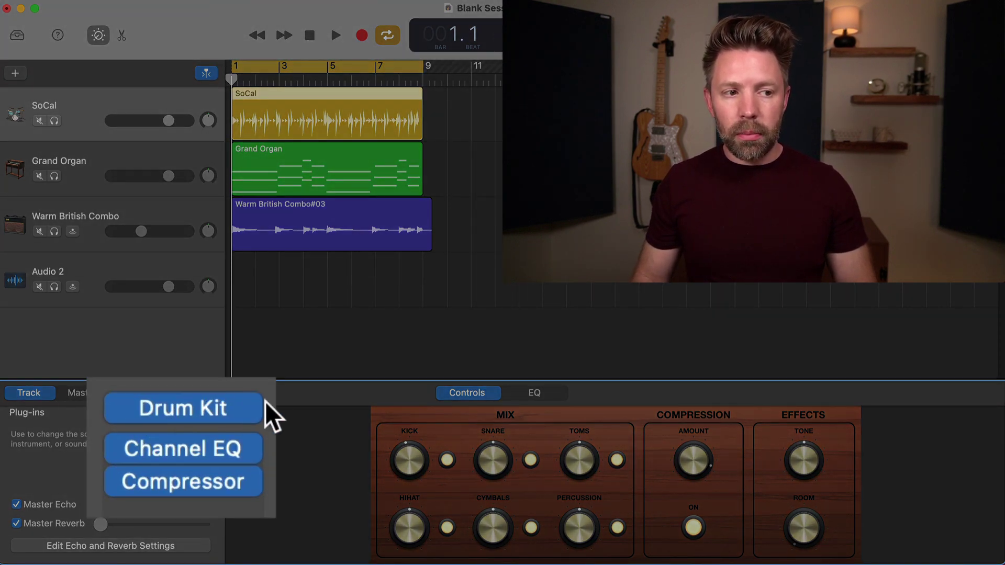
pyautogui.moveTo(236, 409)
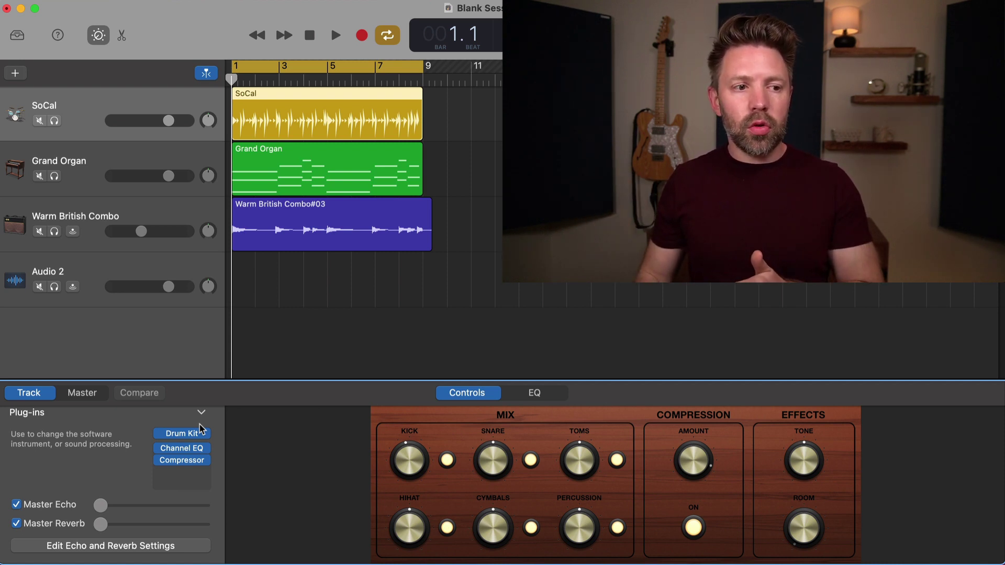
pyautogui.click(201, 432)
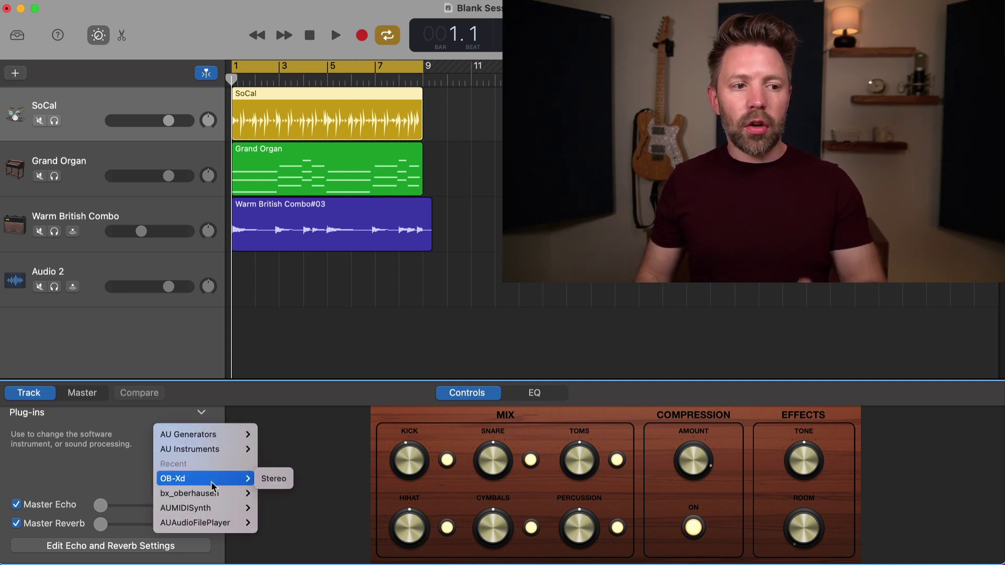
pyautogui.click(128, 445)
pyautogui.click(89, 185)
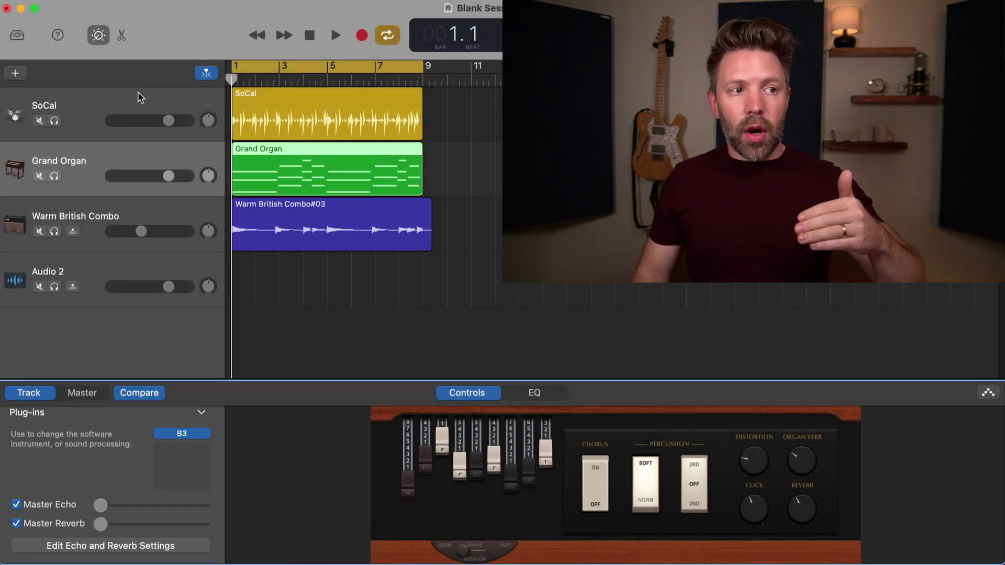
# Step: Compare the SoCal drum, Grand Organ B3 and Warm British Combo amp Smart Controls
pyautogui.click(125, 102)
pyautogui.click(104, 175)
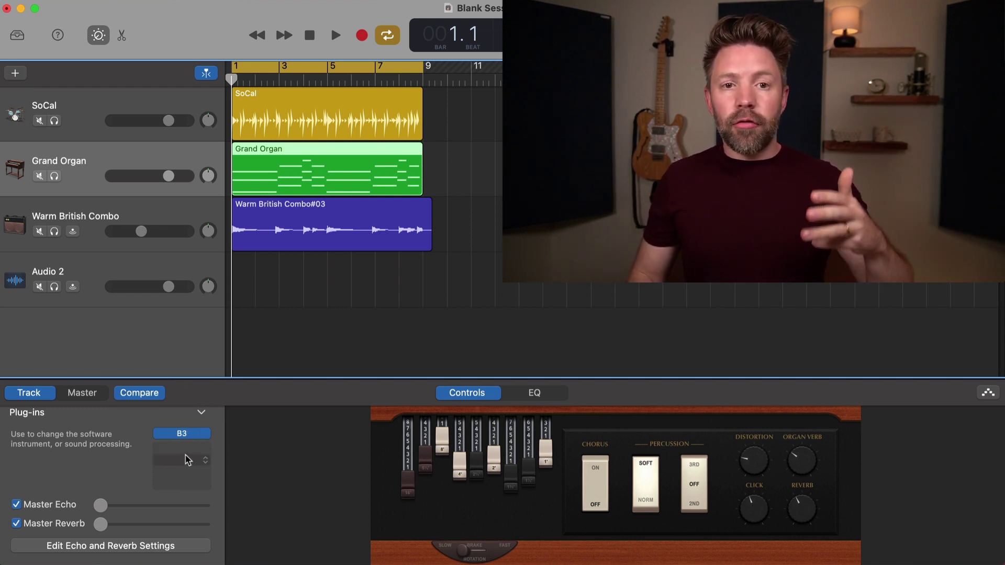
pyautogui.moveTo(191, 454)
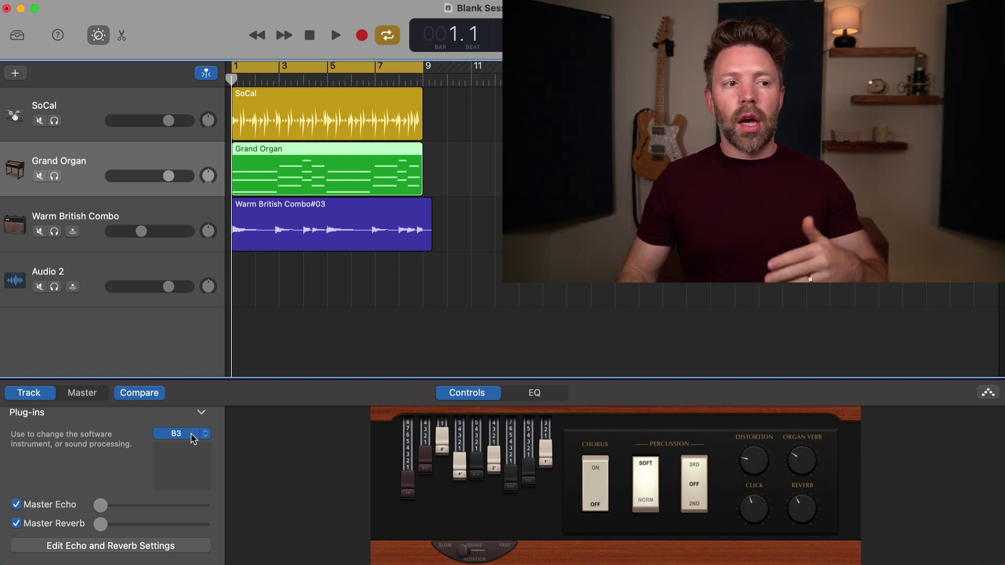
pyautogui.click(101, 214)
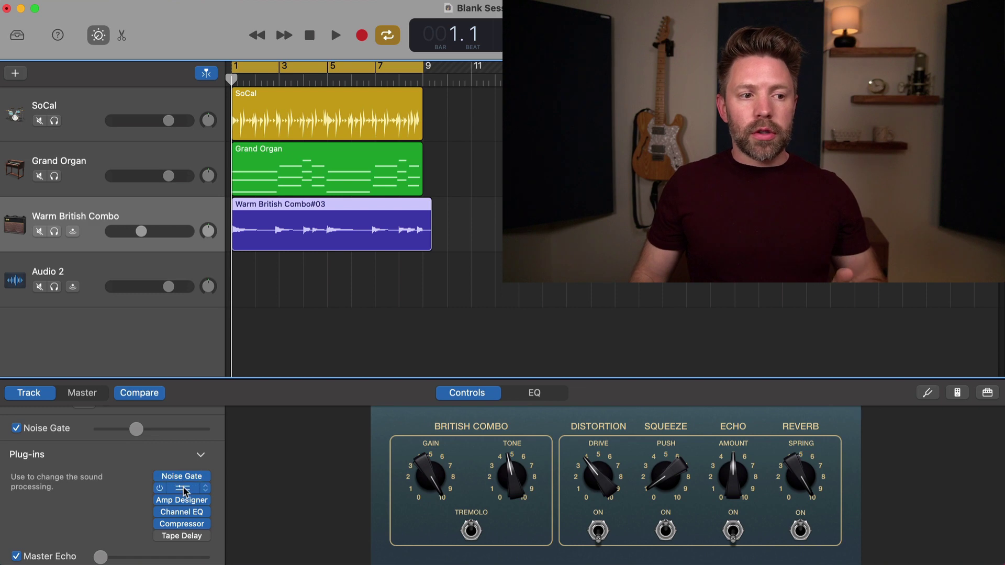
# Step: View and reposition the Amp Designer plug-in window, close it, and hide Smart Controls
pyautogui.click(182, 500)
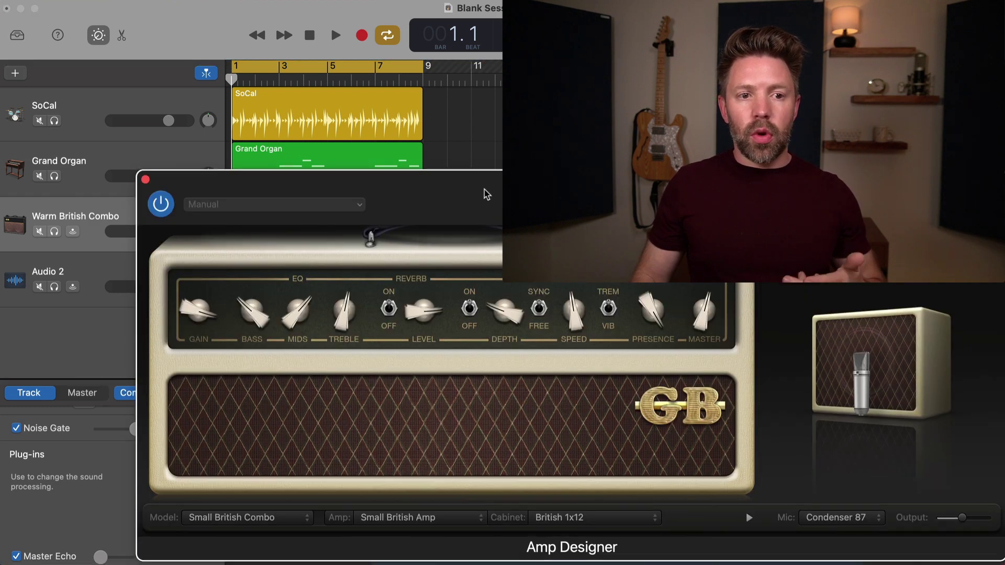
pyautogui.moveTo(476, 180); pyautogui.dragTo(449, 143)
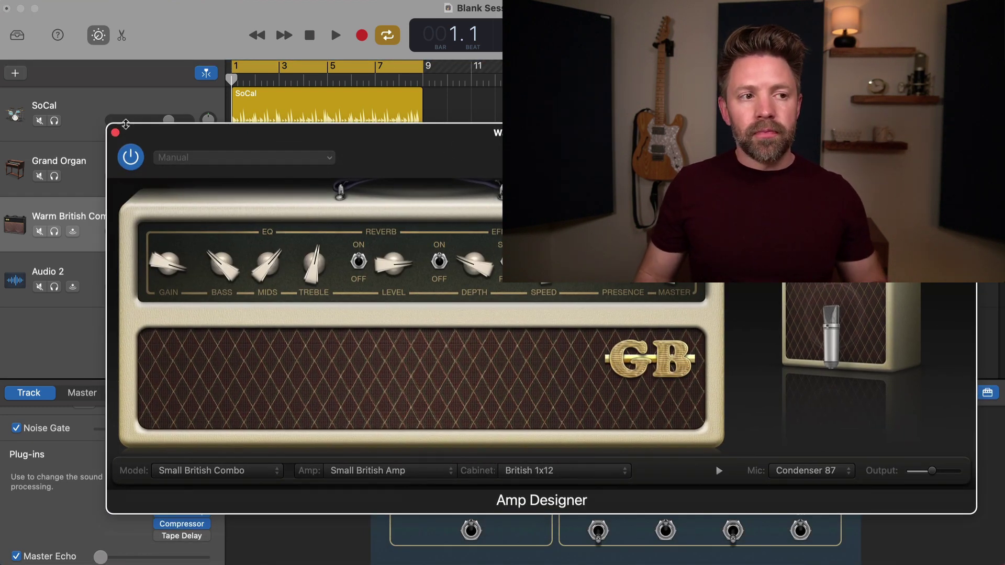
pyautogui.click(115, 132)
pyautogui.moveTo(197, 504)
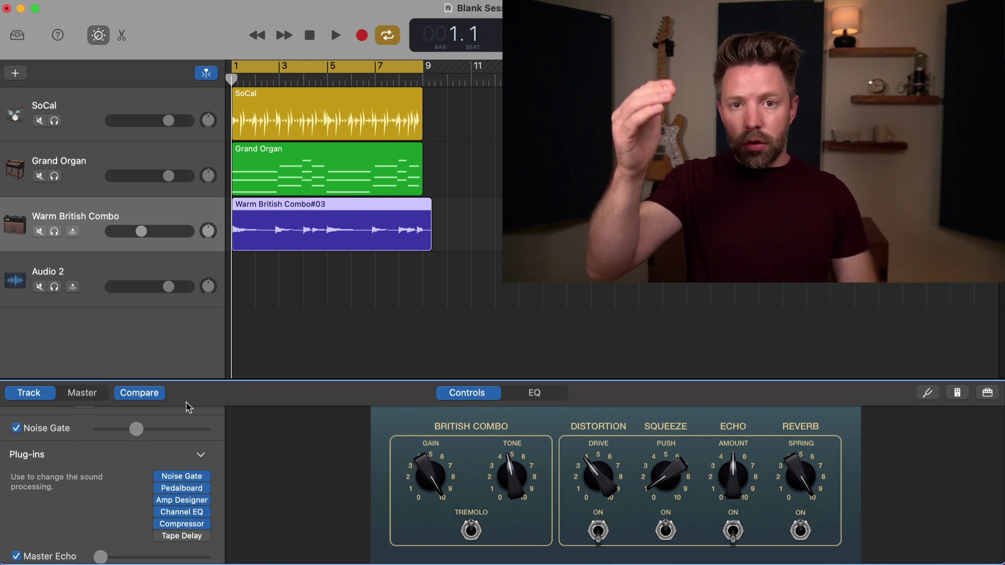
pyautogui.press('b')
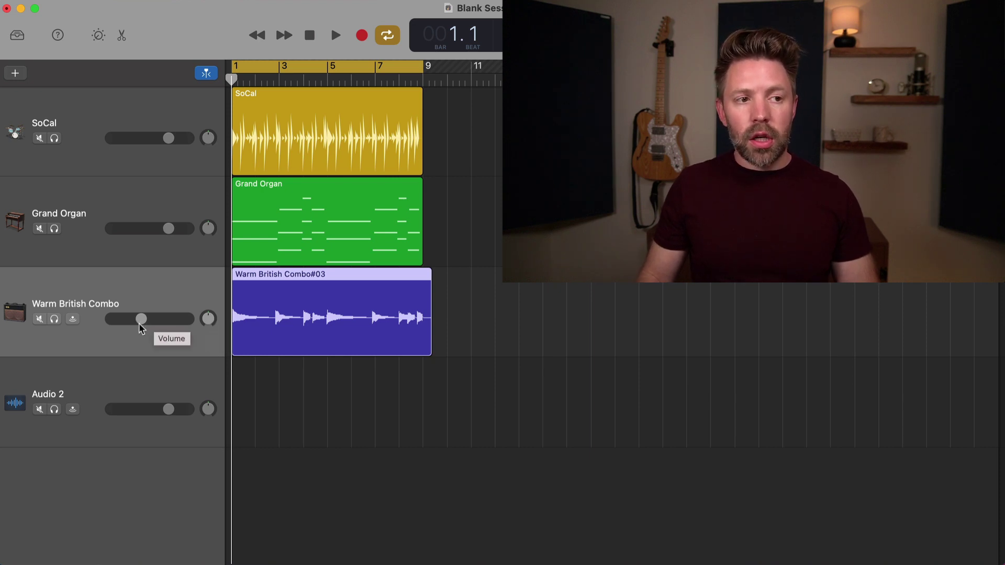
# Step: During playback set Warm British Combo to -4.1 dB, try pan +44, then recentre the pan
pyautogui.press('space')
pyautogui.moveTo(140, 319)
pyautogui.mouseDown()
pyautogui.moveTo(155, 319)
pyautogui.moveTo(135, 319)
pyautogui.mouseUp()
pyautogui.moveTo(208, 318); pyautogui.dragTo(209, 309)
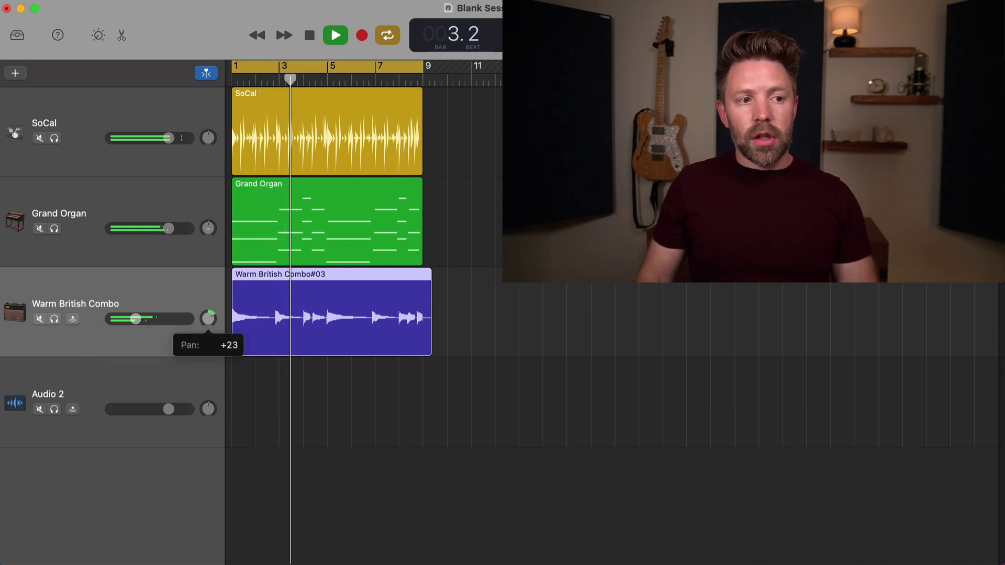
pyautogui.press('space')
pyautogui.keyDown('alt'); pyautogui.click(209, 319); pyautogui.keyUp('alt')
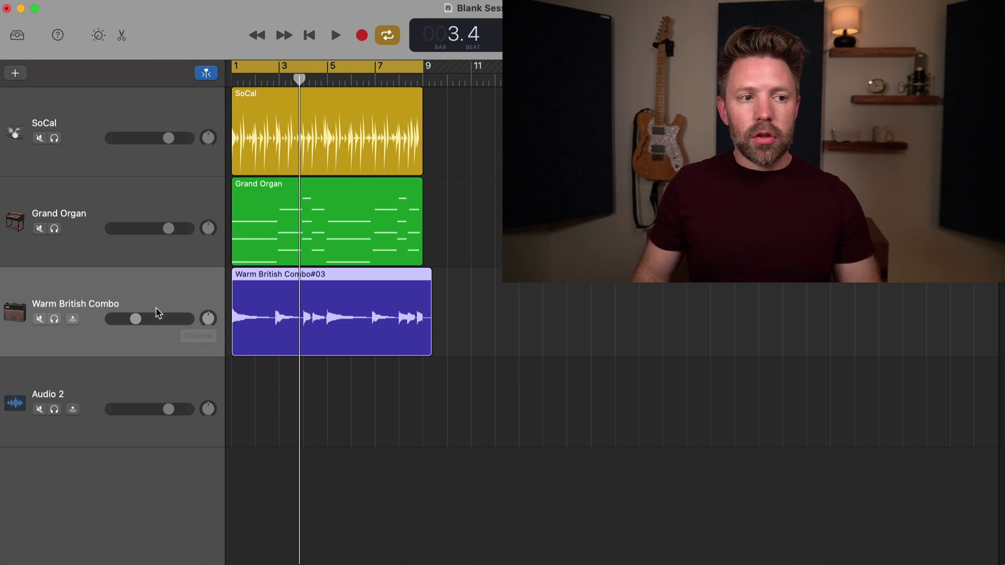
pyautogui.press('b')
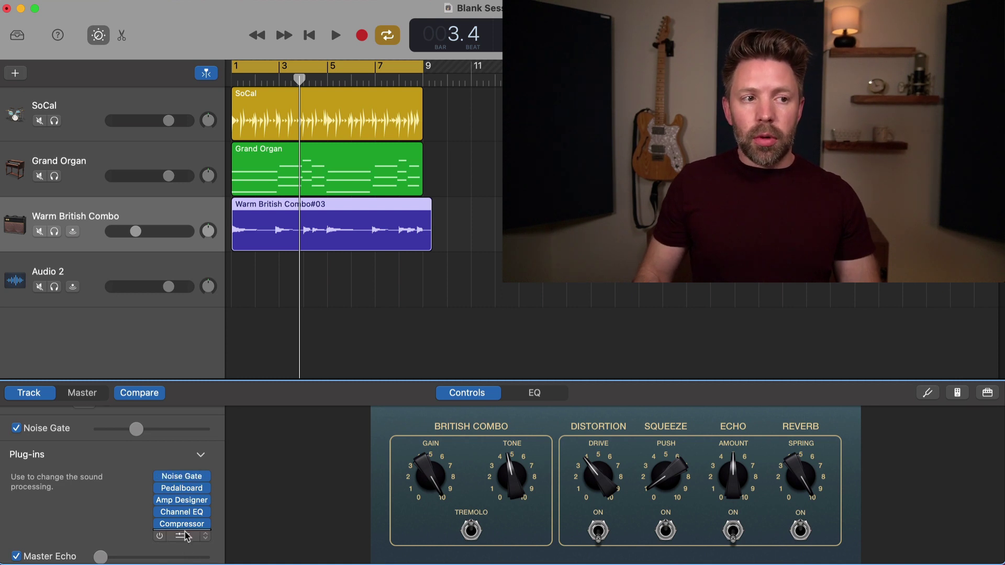
pyautogui.press('b')
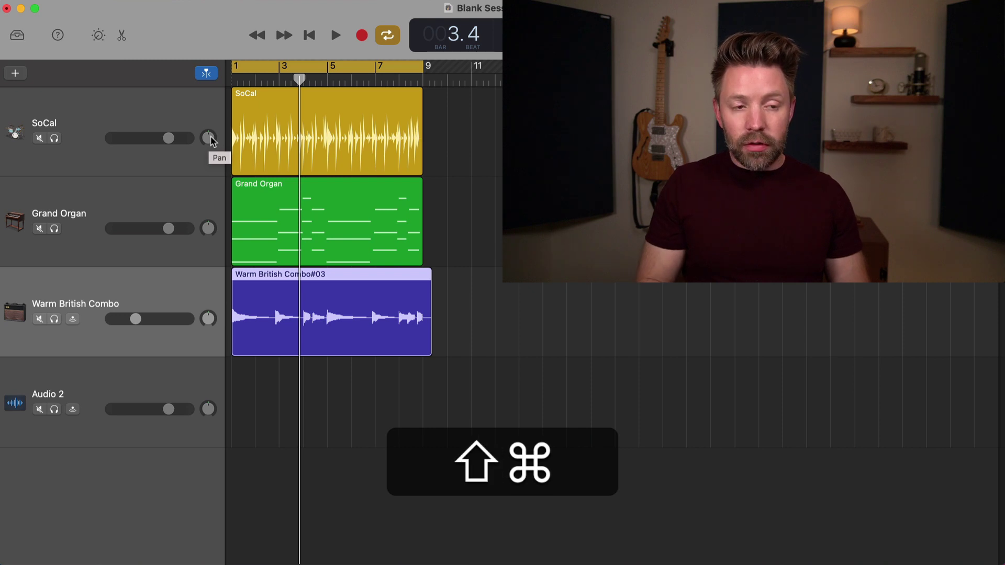
# Step: Show the Master Track with Shift-Command-M, select it, and display its output Smart Controls
pyautogui.press('shift+super+m')
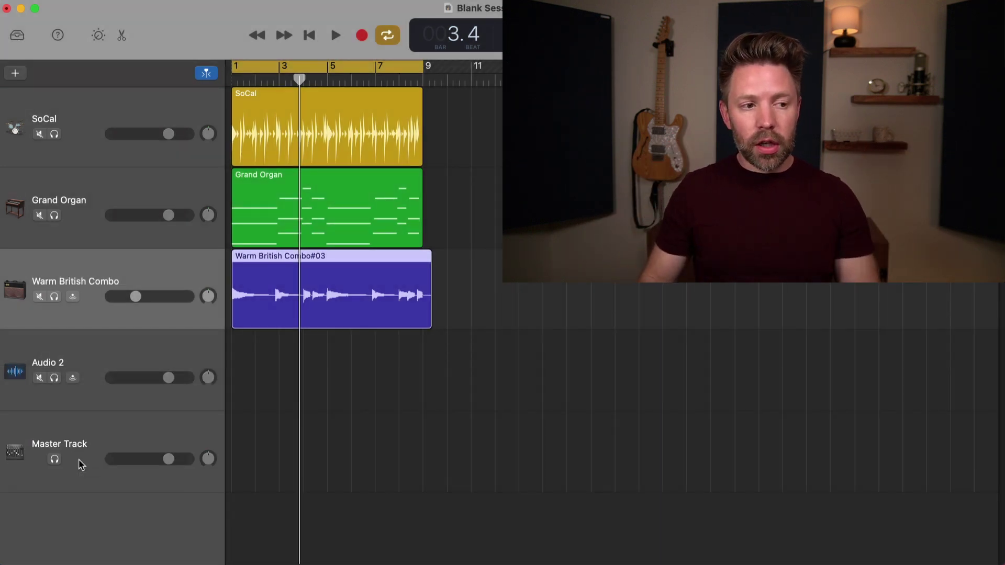
pyautogui.click(80, 461)
pyautogui.press('b')
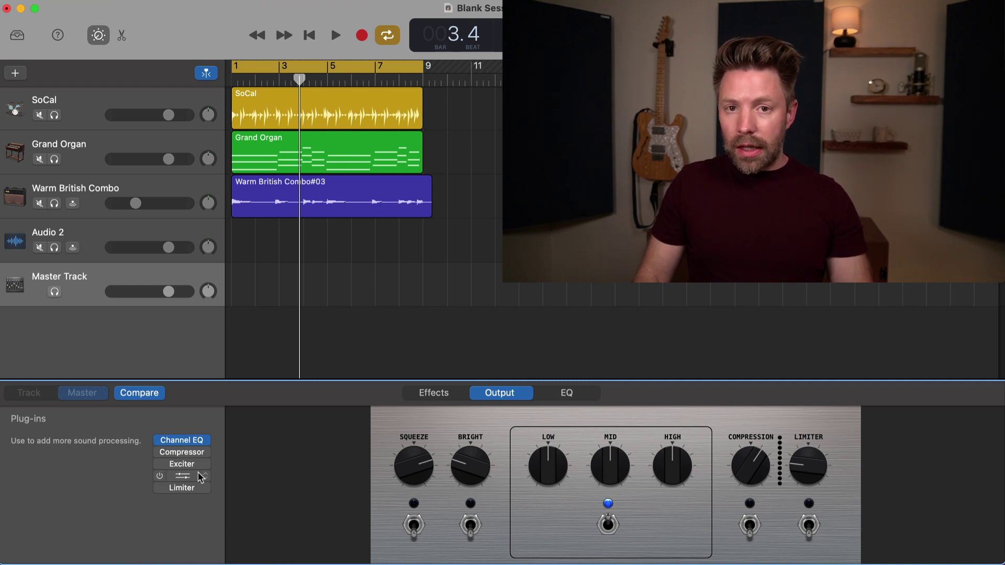
# Step: Bring up the master Channel EQ plug-in window after browsing the slot's plug-in choices
pyautogui.moveTo(181, 452)
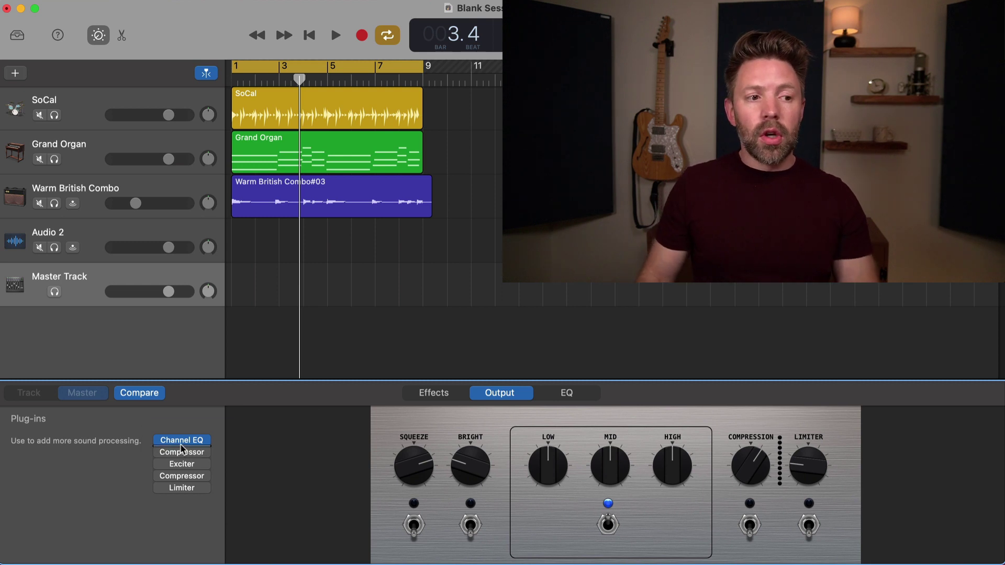
pyautogui.click(181, 452)
pyautogui.click(77, 452)
pyautogui.click(191, 442)
pyautogui.click(128, 447)
pyautogui.click(192, 443)
# Step: Enable the EQ low cut at about 68.8 Hz and the high cut at about 3 kHz
pyautogui.click(383, 266)
pyautogui.moveTo(377, 349); pyautogui.dragTo(492, 349)
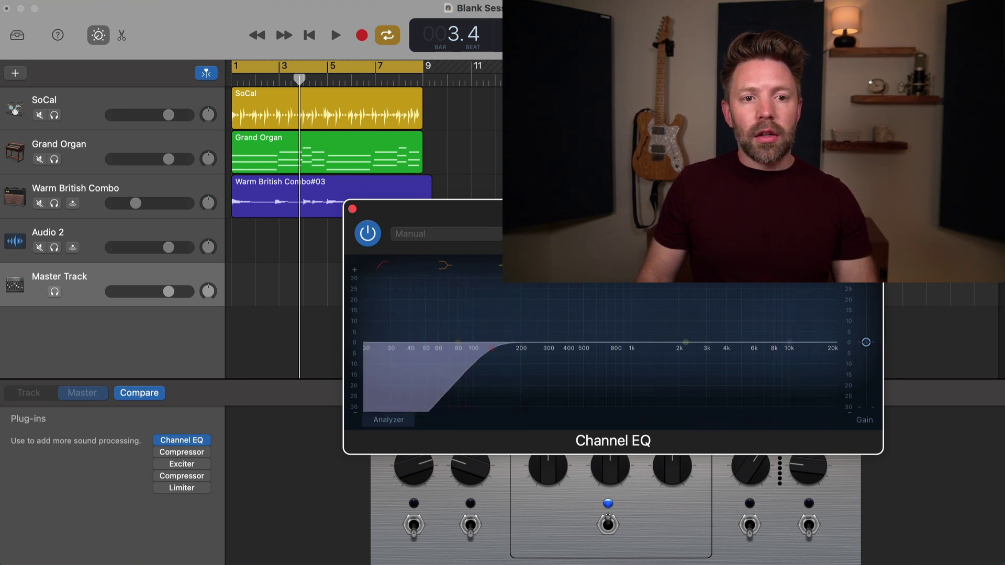
pyautogui.click(830, 364)
pyautogui.moveTo(830, 363); pyautogui.dragTo(711, 352)
# Step: During playback raise the low cut to about 300 Hz, lower the high cut further, then bypass the EQ
pyautogui.click(492, 349)
pyautogui.press('space')
pyautogui.moveTo(492, 355); pyautogui.dragTo(530, 351)
pyautogui.click(702, 348)
pyautogui.moveTo(701, 348); pyautogui.dragTo(689, 352)
pyautogui.moveTo(523, 359); pyautogui.dragTo(545, 359)
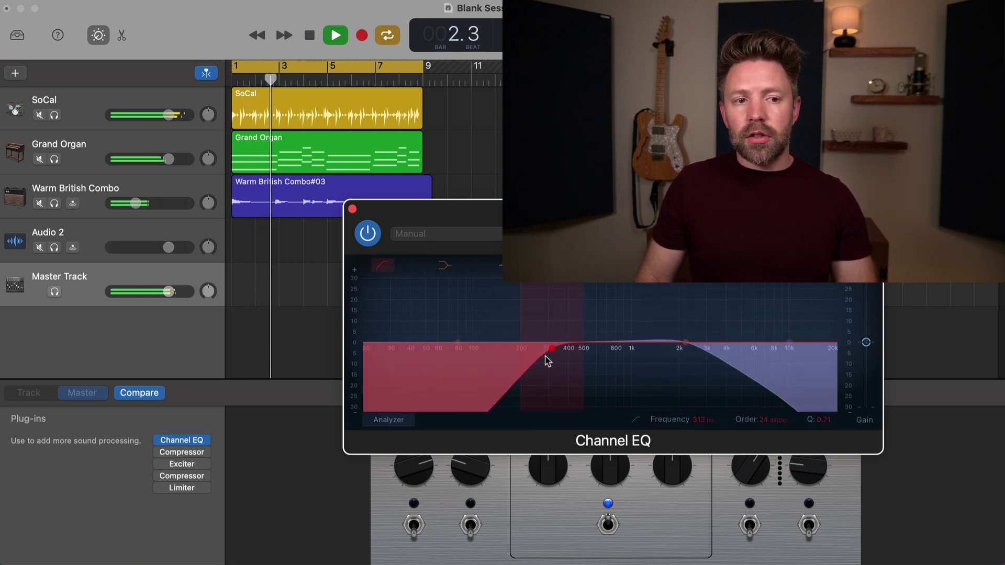
pyautogui.press('space')
pyautogui.moveTo(448, 314)
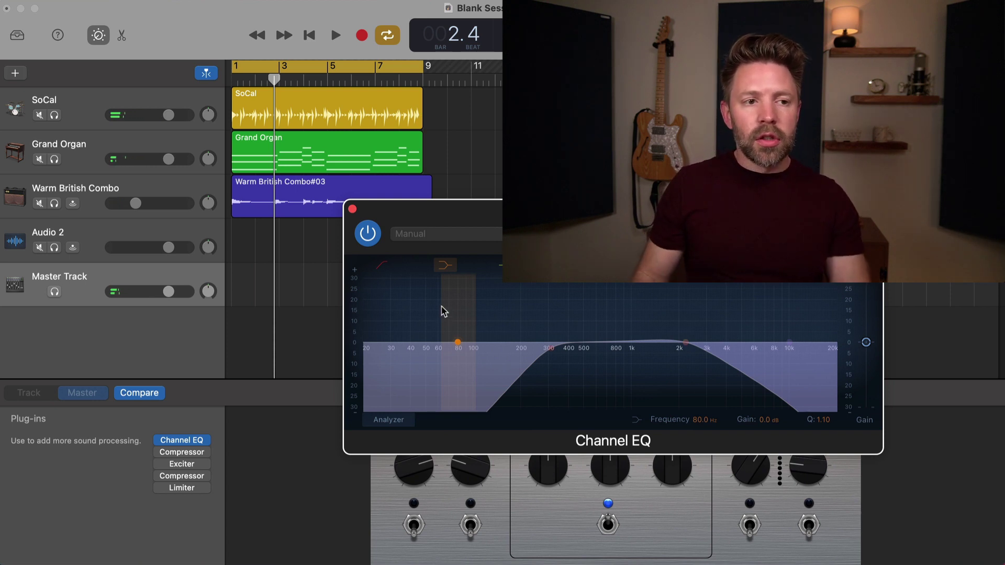
pyautogui.click(369, 233)
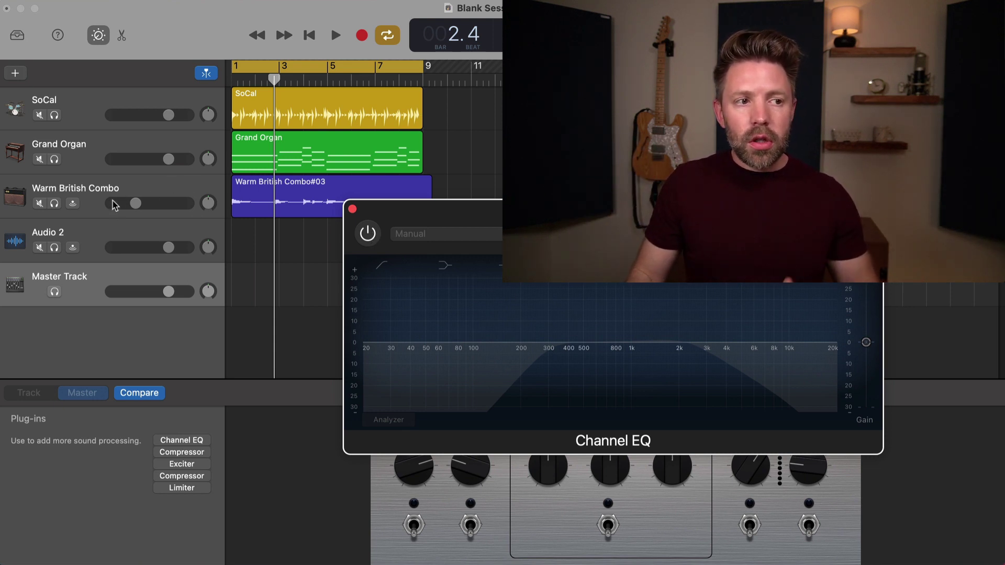
pyautogui.click(352, 209)
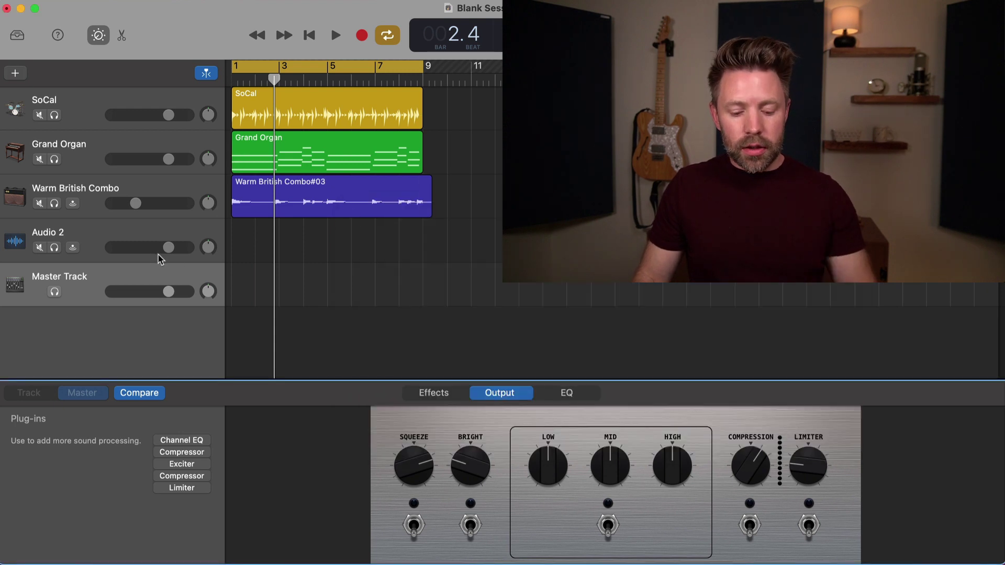
pyautogui.press('b')
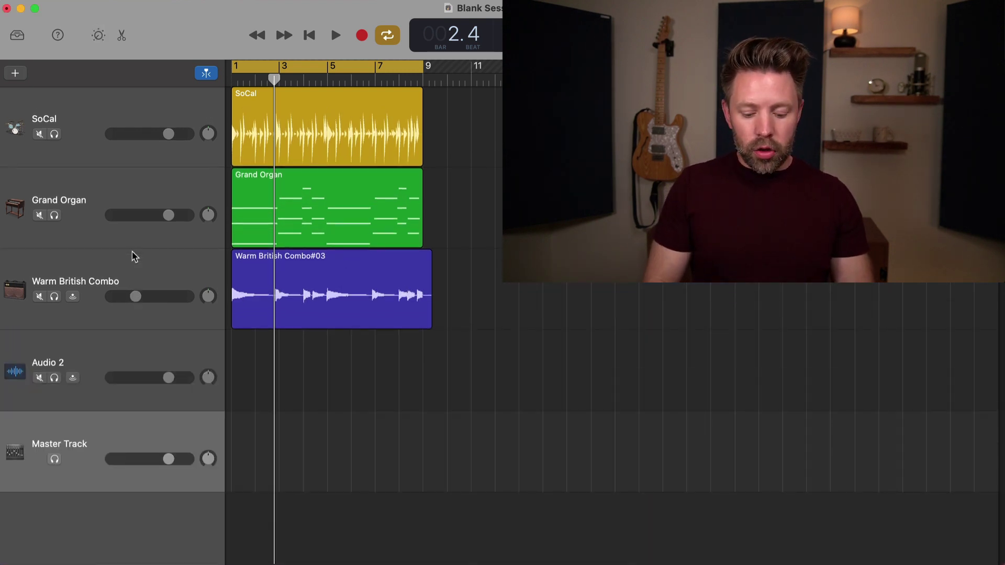
pyautogui.press('Up')
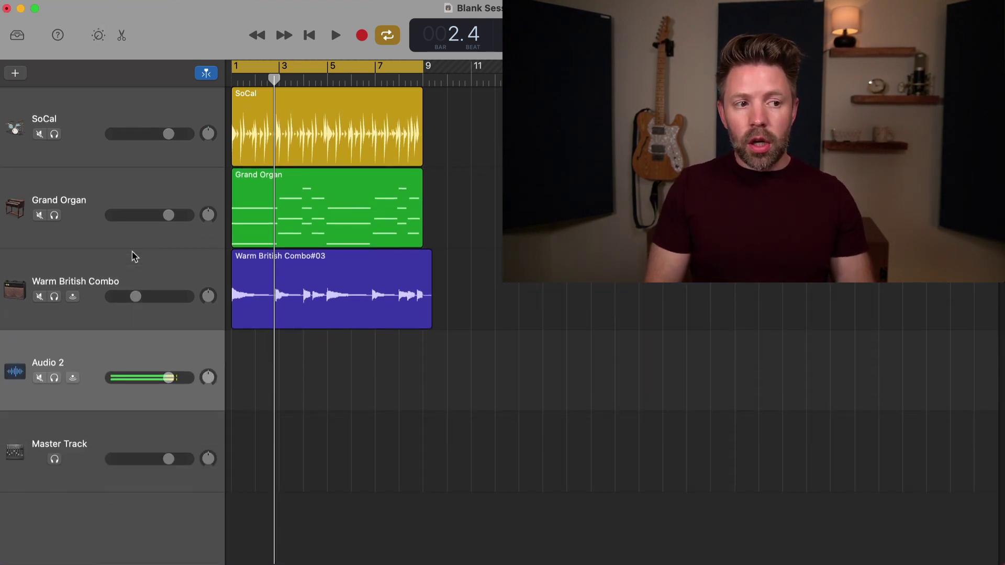
pyautogui.click(127, 266)
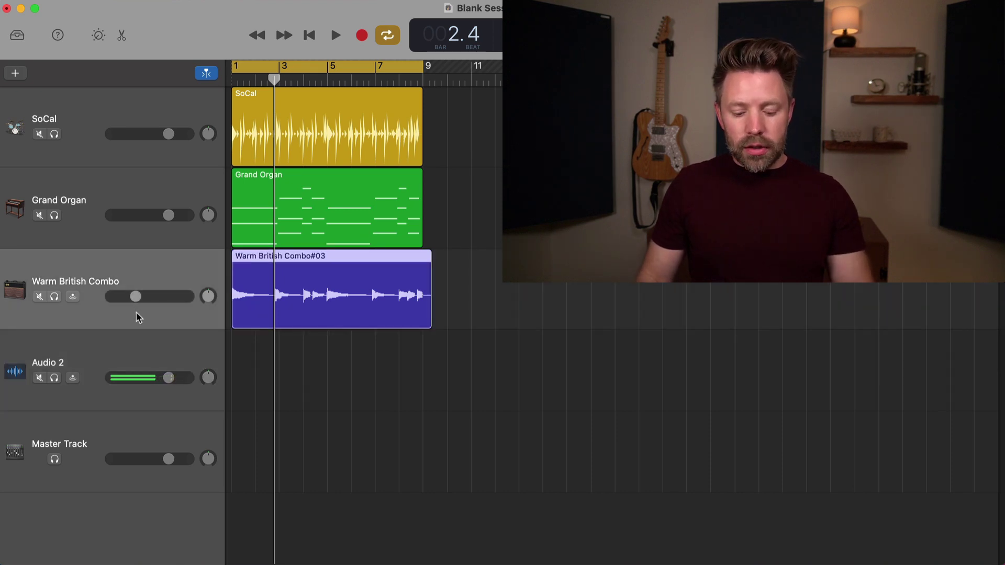
pyautogui.press('b')
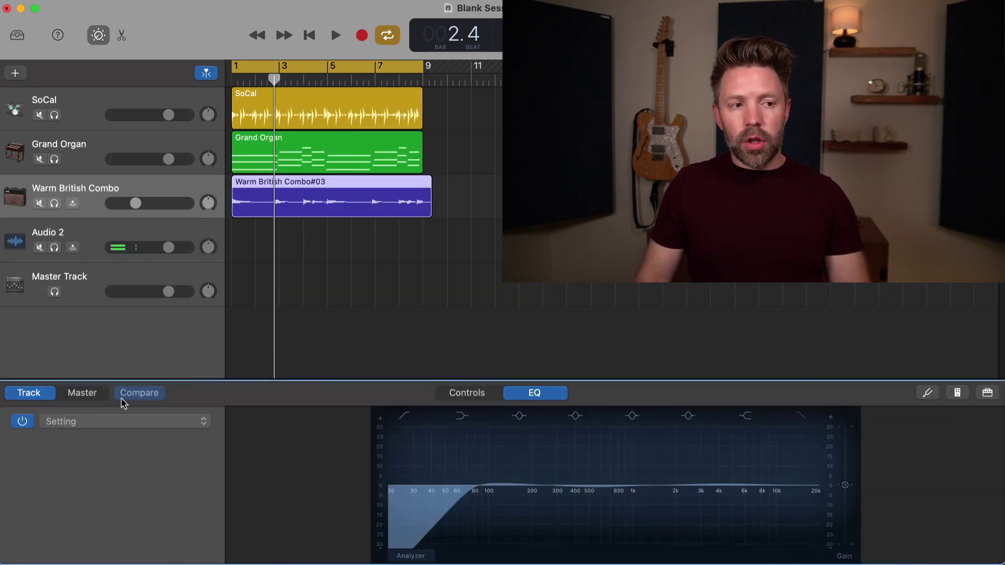
pyautogui.click(476, 392)
pyautogui.click(90, 396)
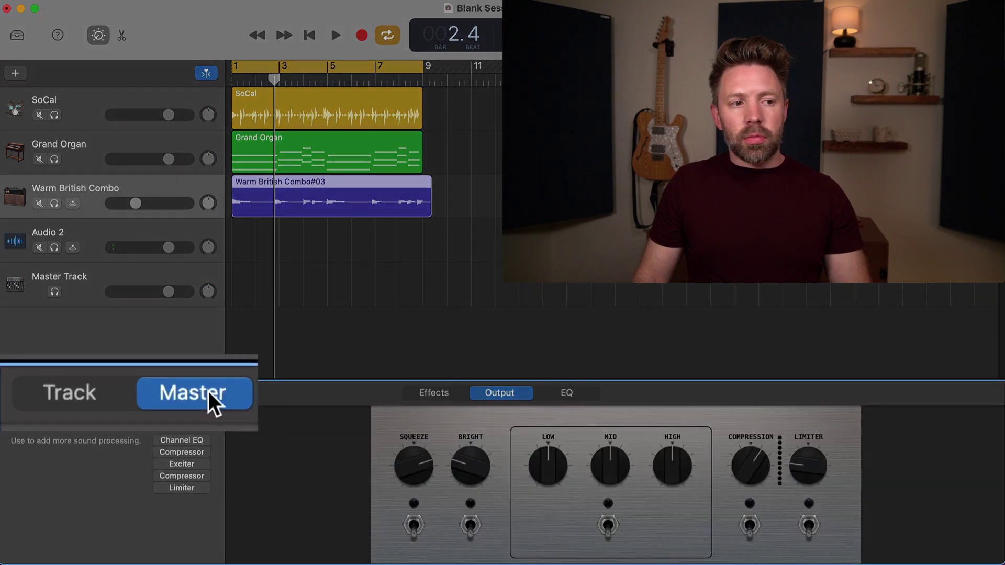
pyautogui.click(43, 397)
pyautogui.click(79, 395)
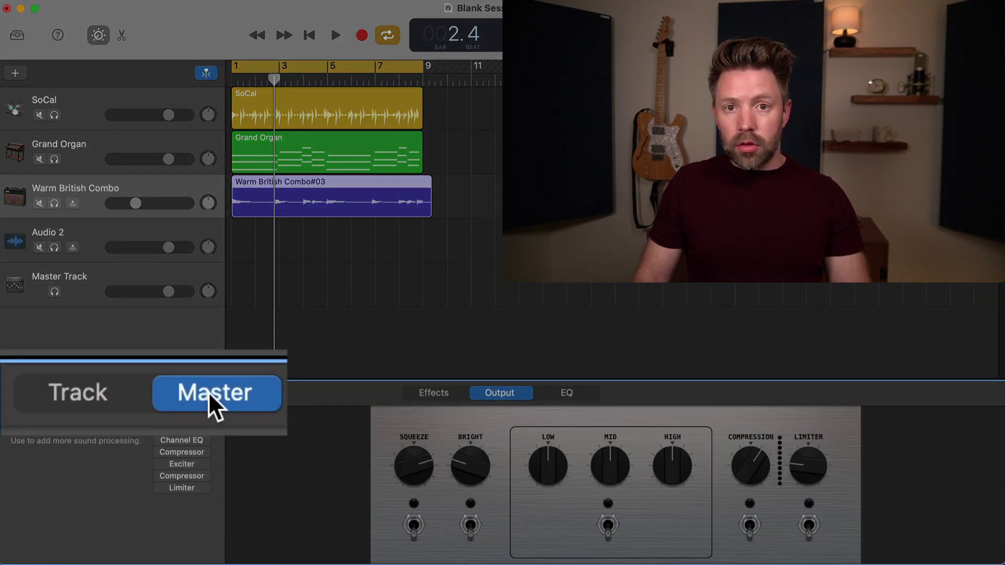
pyautogui.click(38, 394)
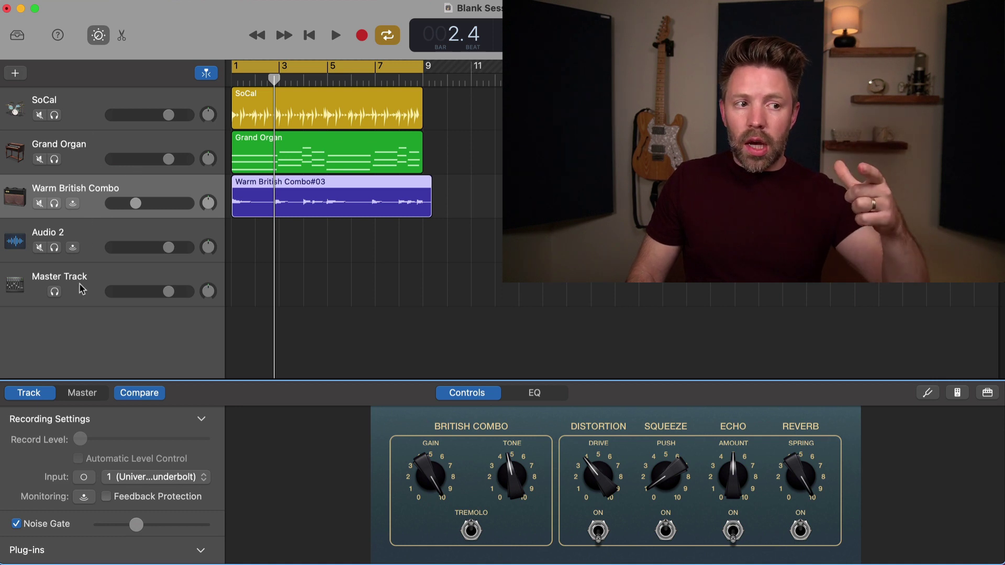
pyautogui.click(83, 395)
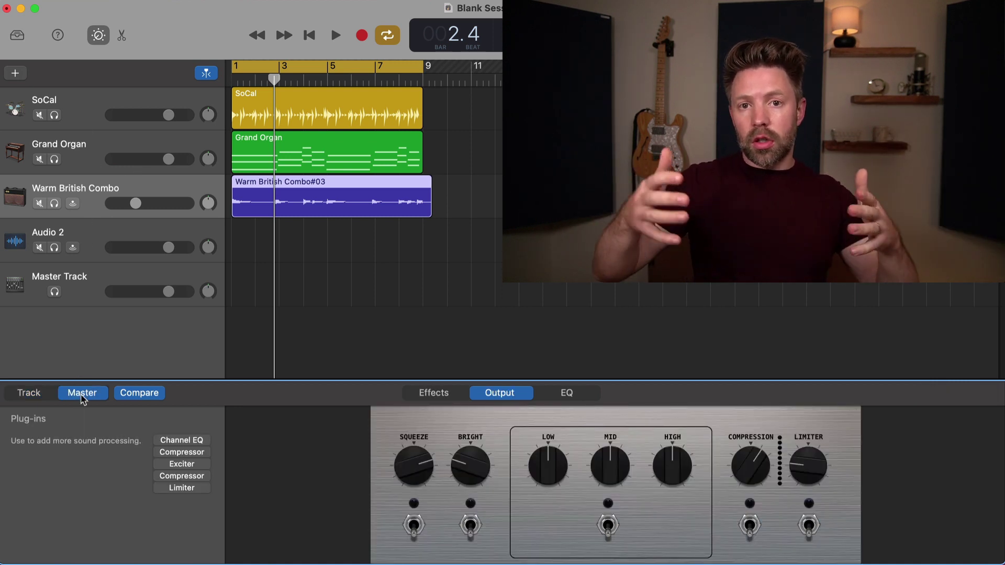
pyautogui.click(78, 117)
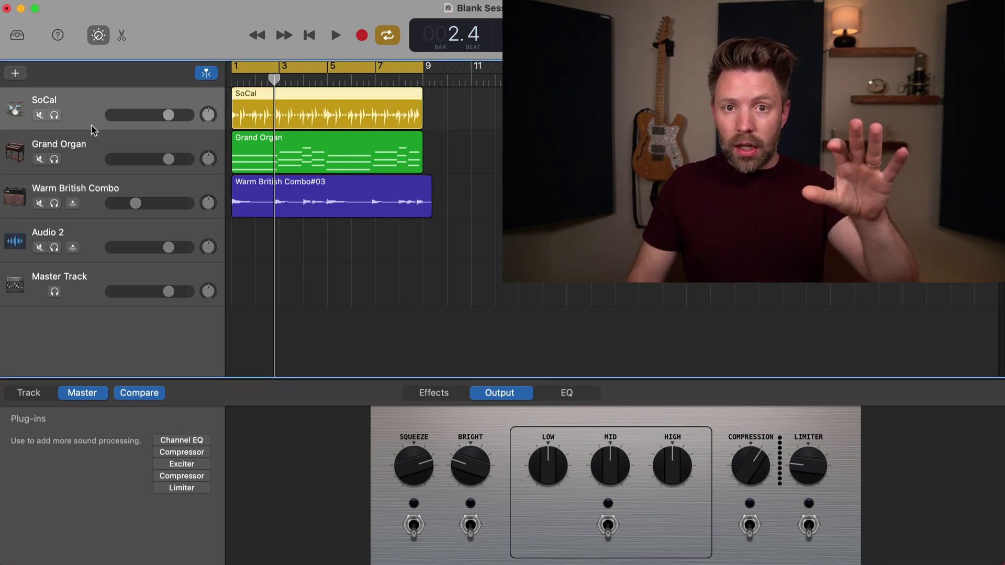
pyautogui.click(178, 440)
pyautogui.moveTo(189, 481)
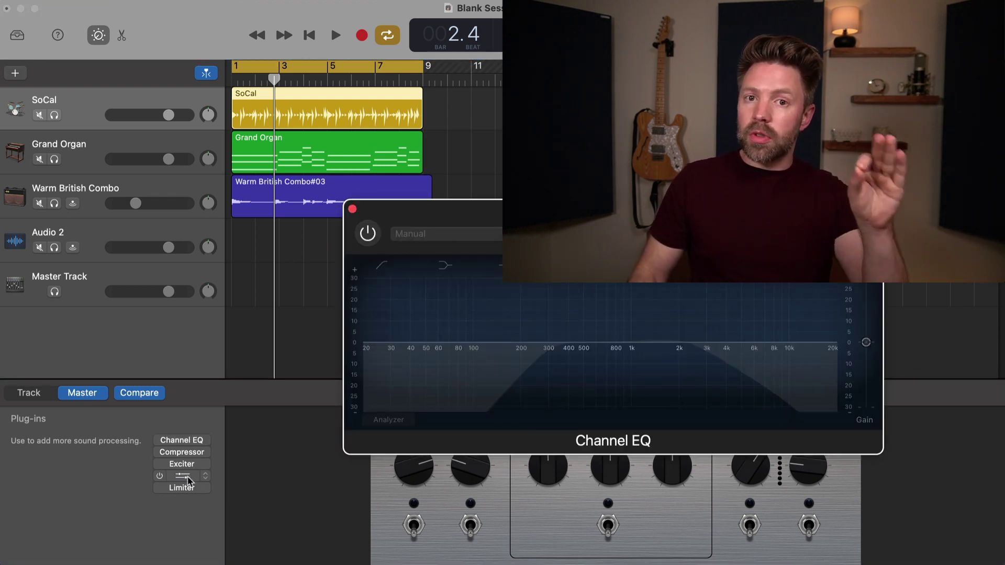
pyautogui.click(26, 398)
pyautogui.click(29, 397)
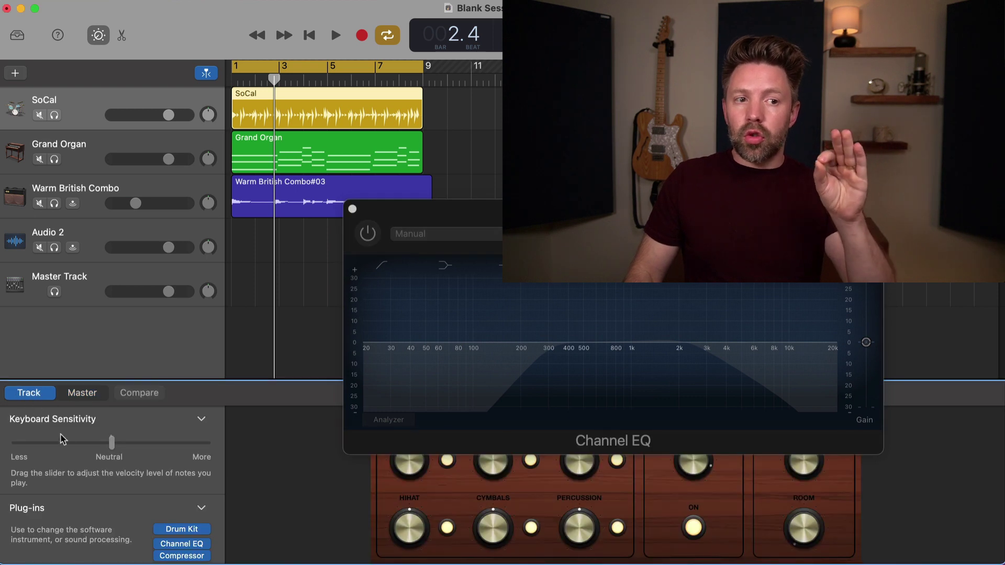
pyautogui.scroll(-2, 105, 477)
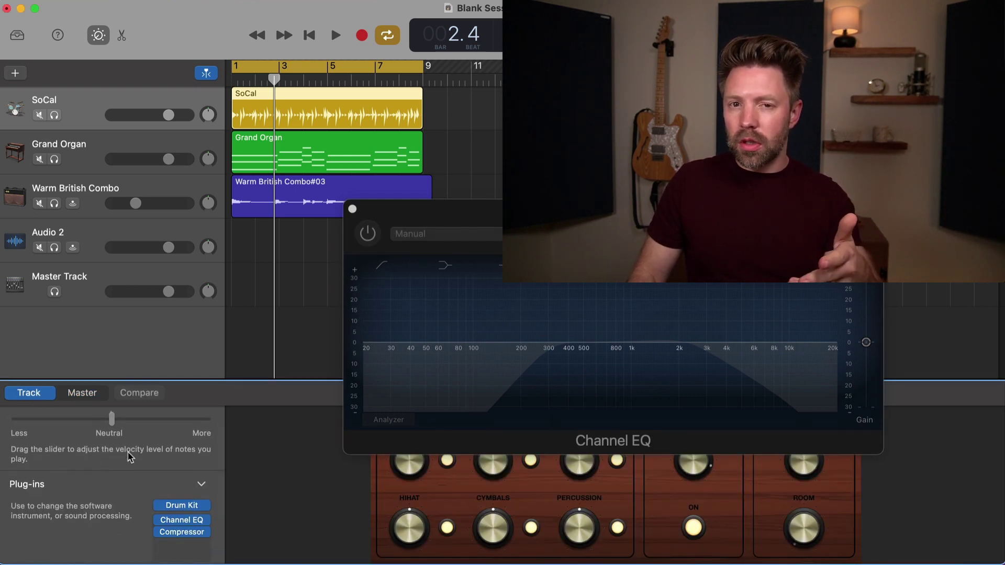
pyautogui.click(352, 209)
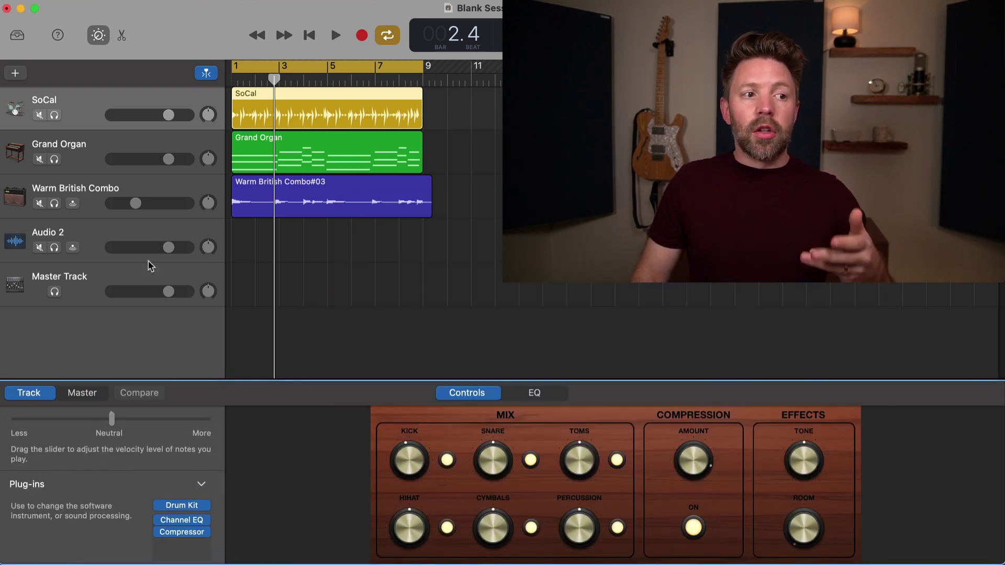
pyautogui.click(123, 285)
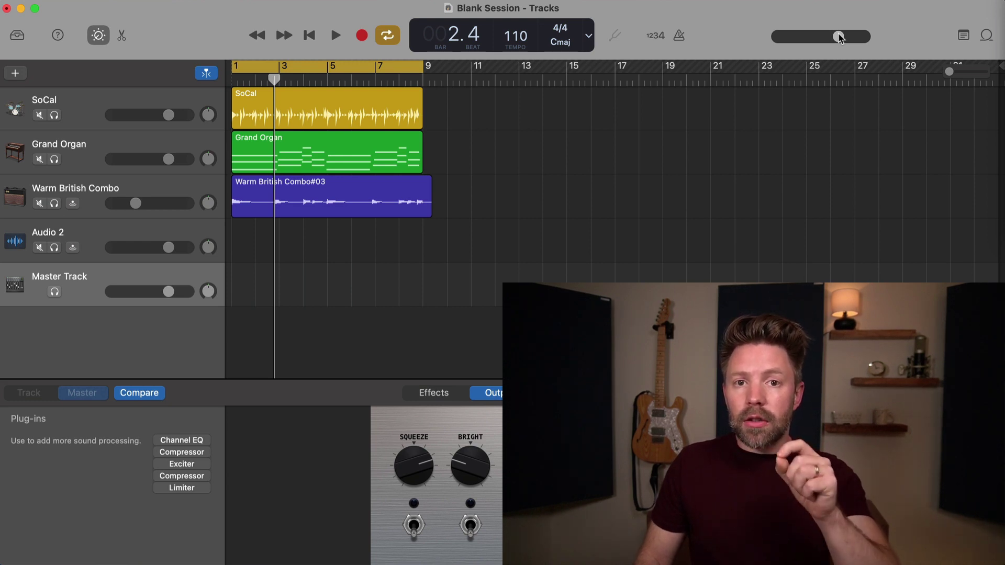
# Step: Click a track row, then a control at the top right of the GarageBand window
pyautogui.click(168, 291)
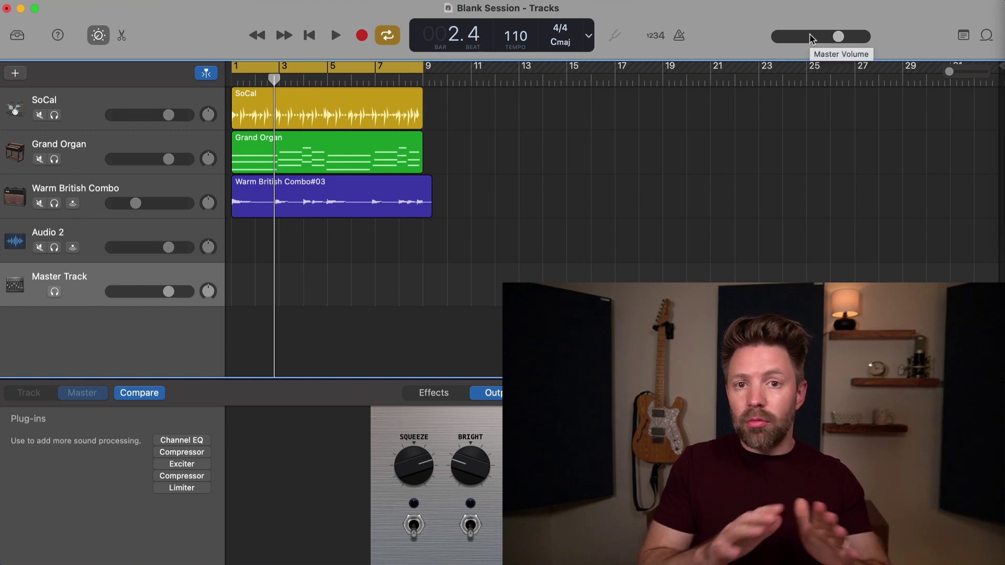
pyautogui.click(838, 37)
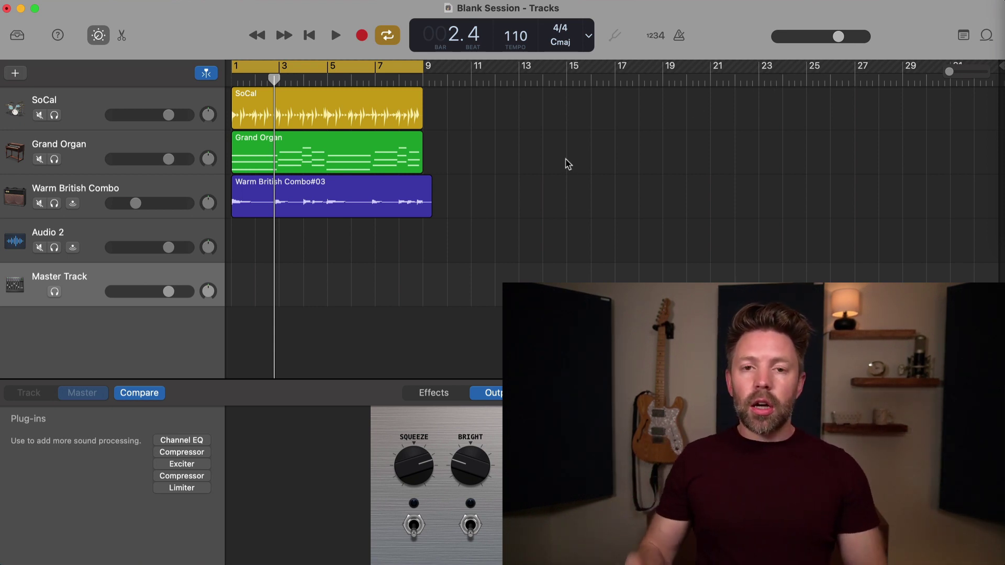
# Step: Hide the sound controls panel and select the Warm British Combo track
pyautogui.press('b')
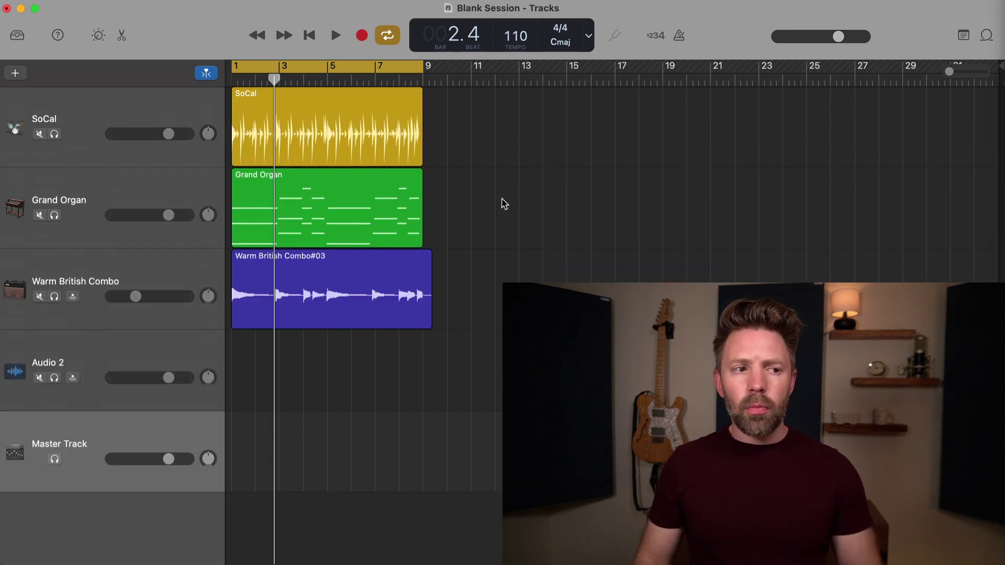
pyautogui.press('super+Down')
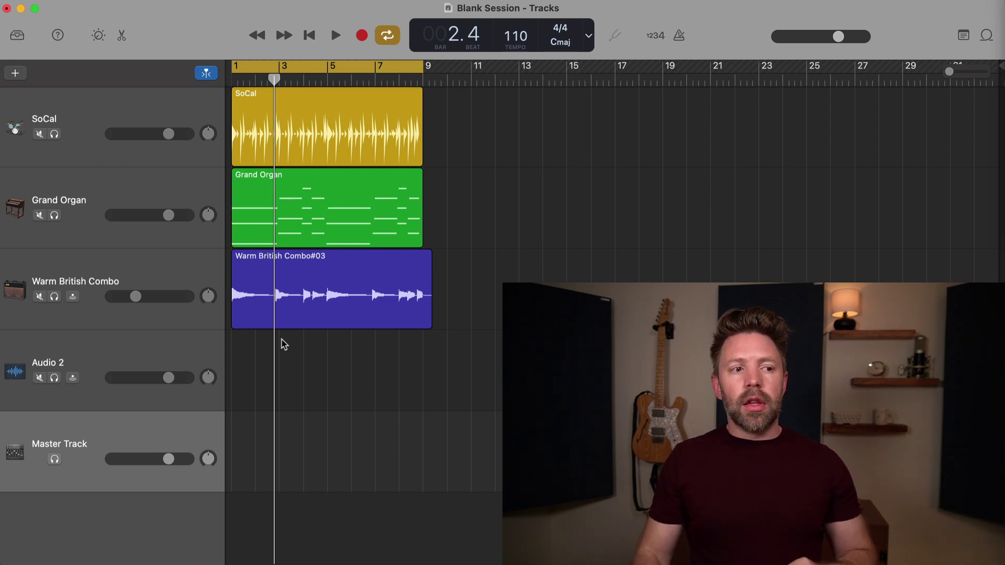
pyautogui.click(87, 285)
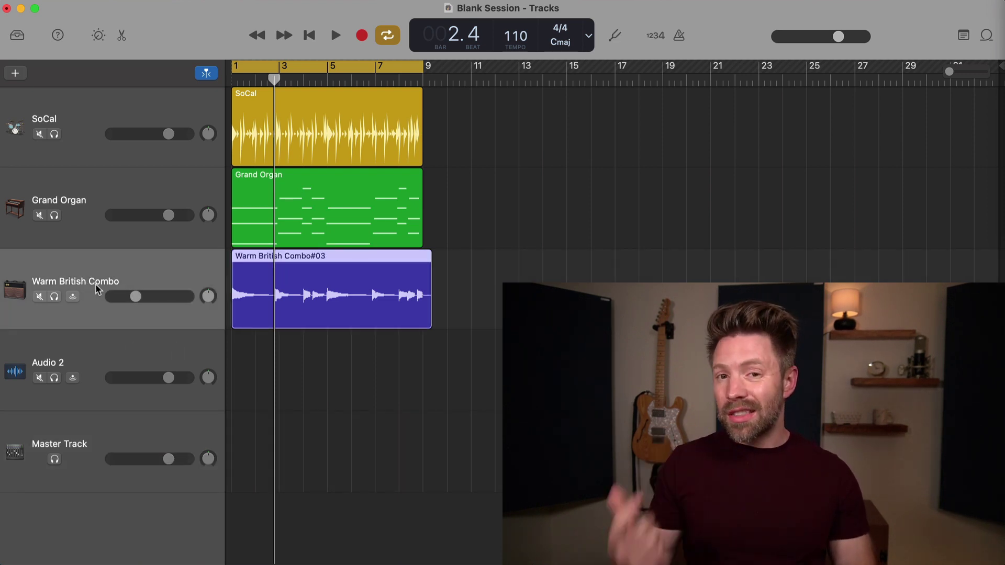
pyautogui.click(101, 369)
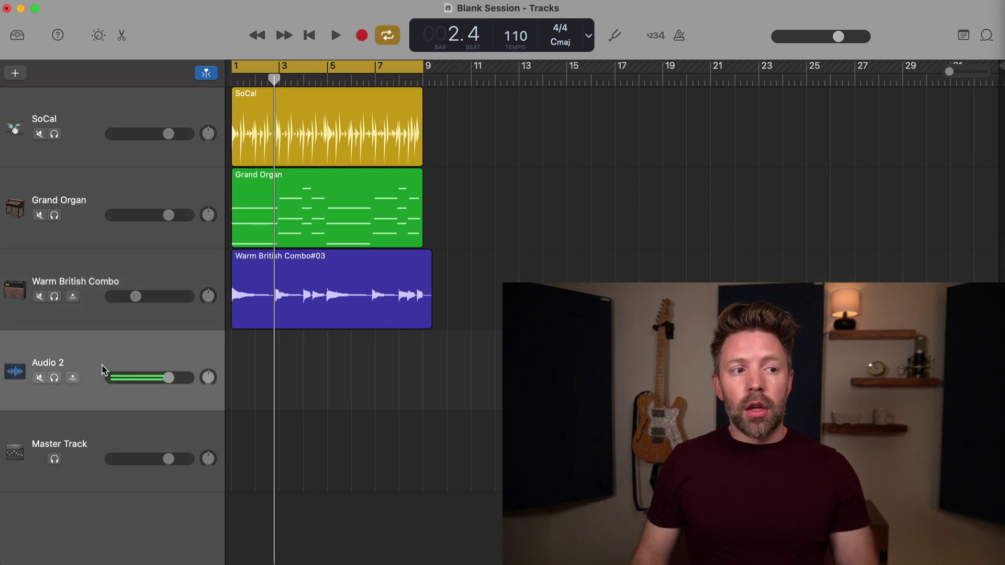
pyautogui.click(99, 283)
# Step: Show Warm British Combo's amp controls, reveal its sends, and push Master Reverb to maximum
pyautogui.press('b')
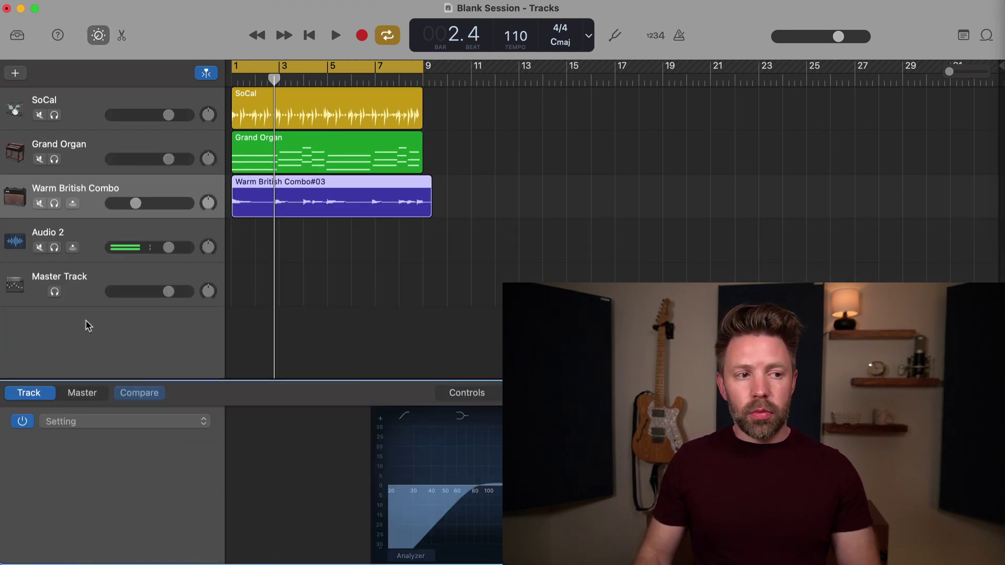
pyautogui.click(478, 393)
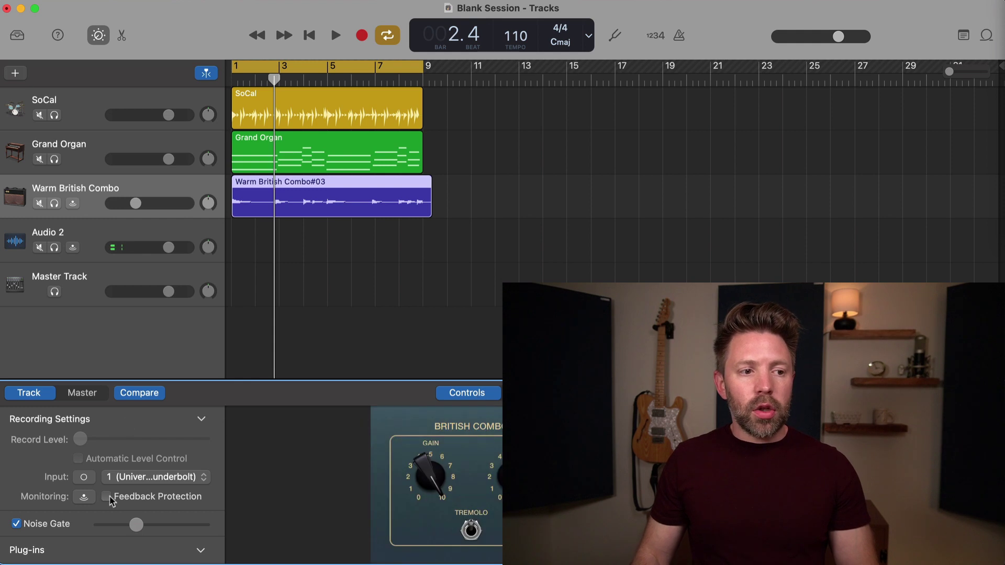
pyautogui.click(202, 419)
pyautogui.scroll(-2, 173, 487)
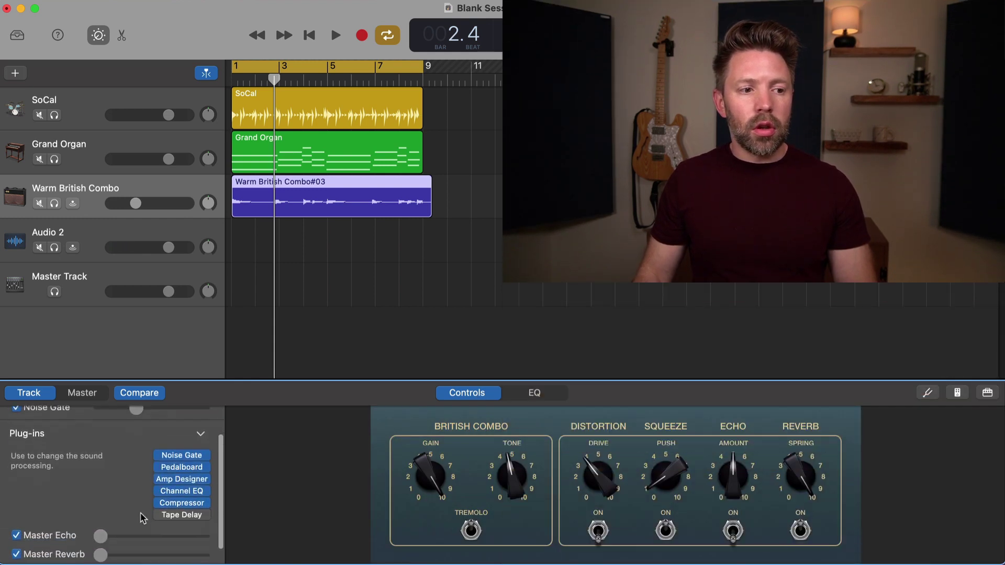
pyautogui.scroll(-1, 147, 492)
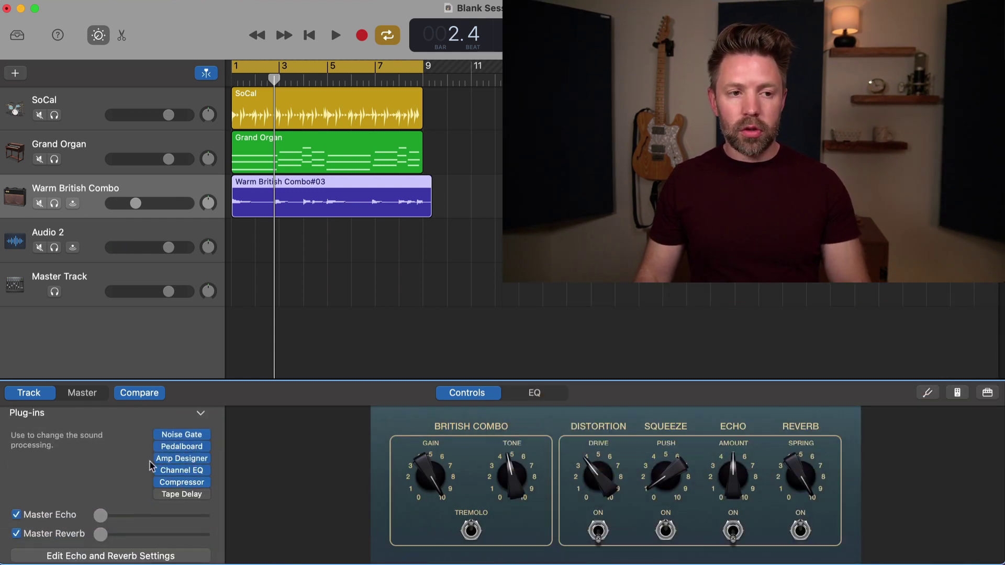
pyautogui.press('b')
pyautogui.press('b')
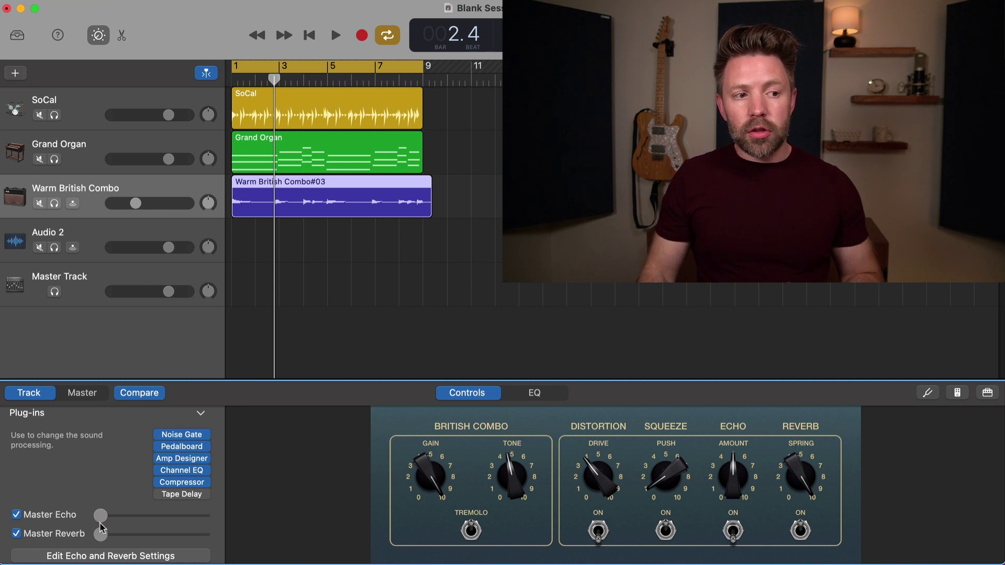
pyautogui.moveTo(100, 533); pyautogui.dragTo(203, 535)
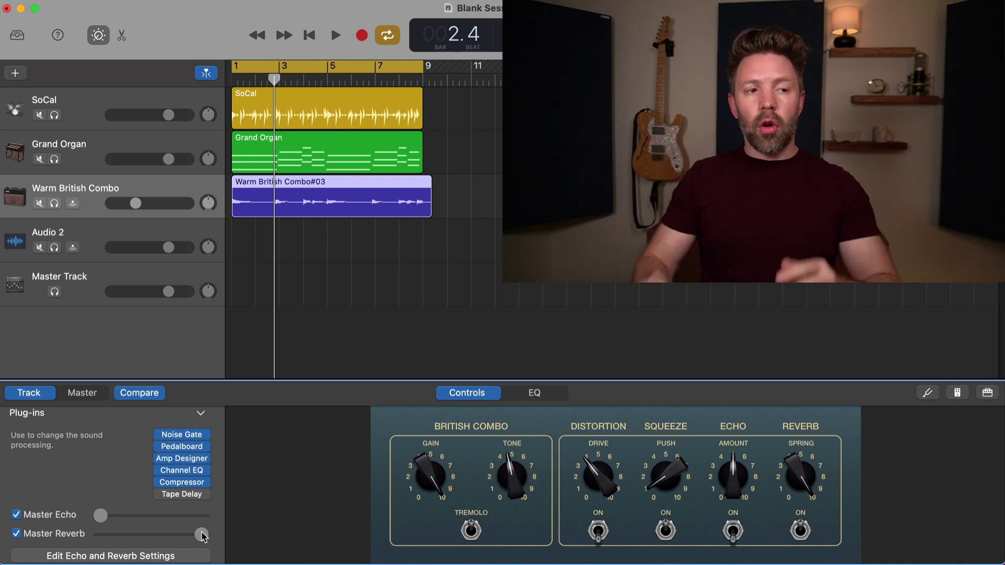
pyautogui.click(101, 168)
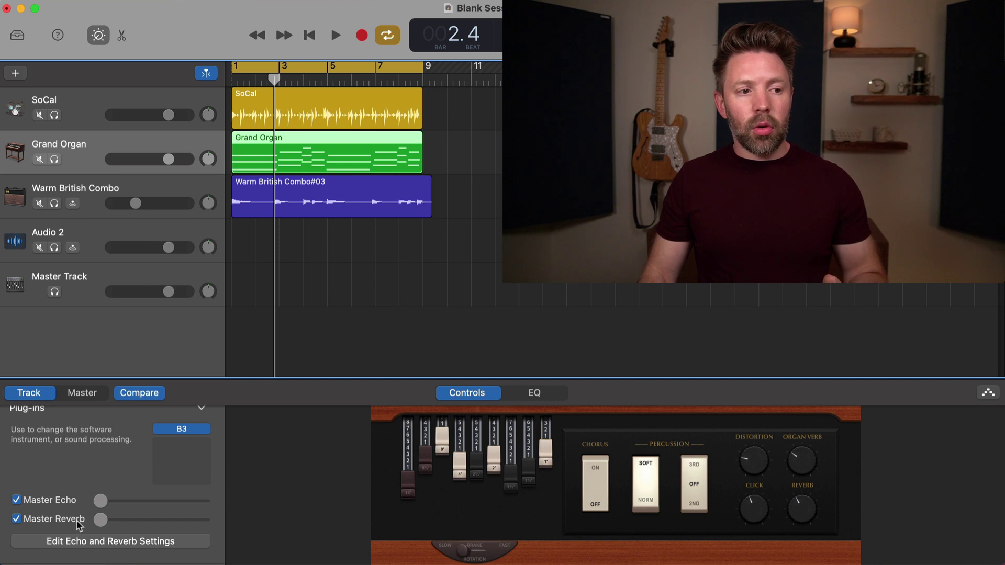
pyautogui.moveTo(101, 521); pyautogui.dragTo(188, 527)
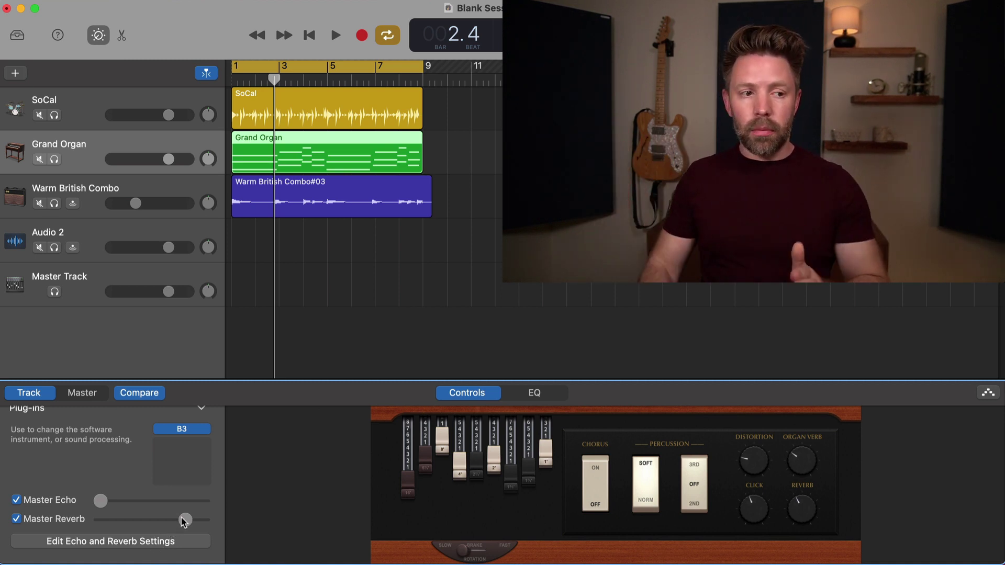
pyautogui.click(138, 541)
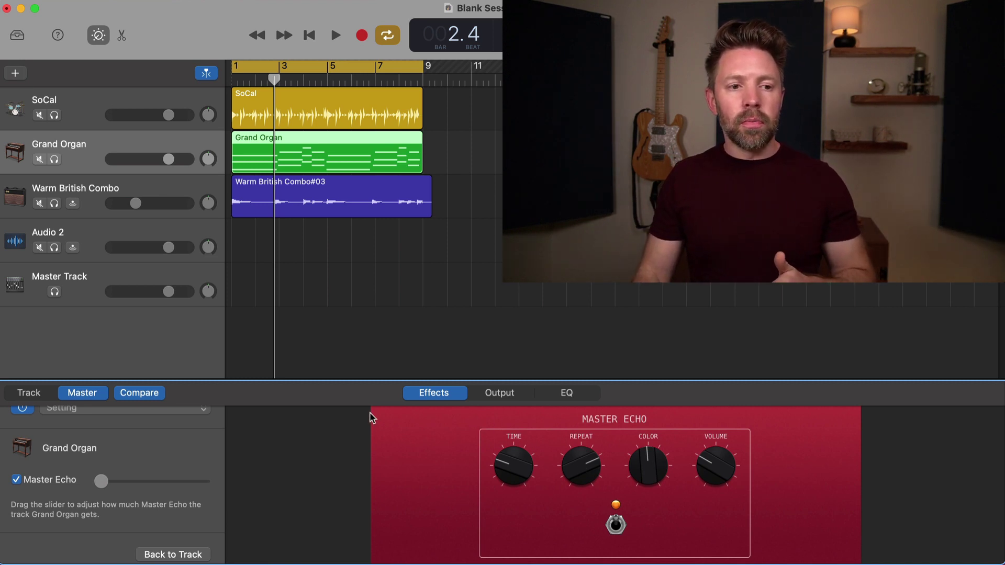
pyautogui.click(42, 395)
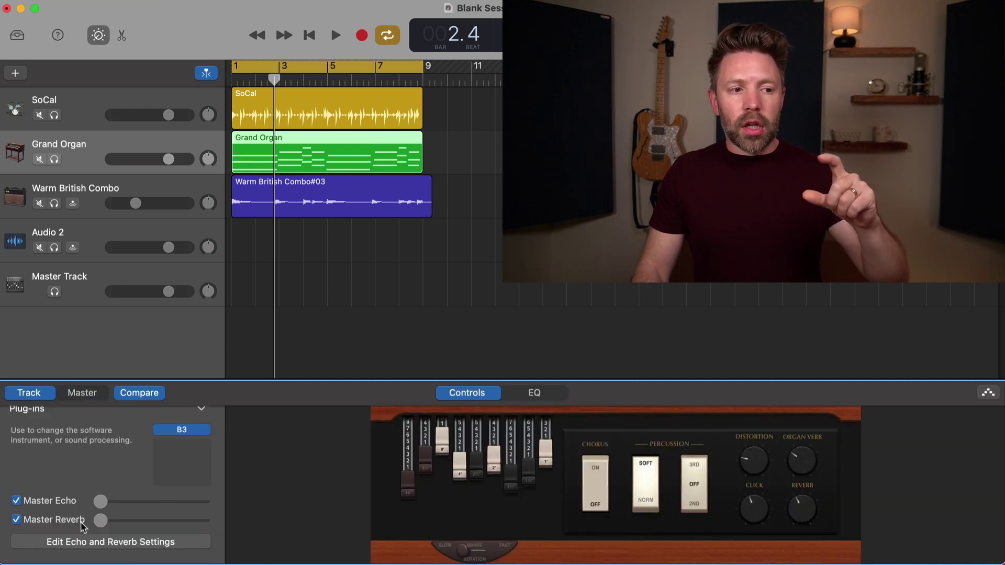
pyautogui.click(78, 111)
pyautogui.click(84, 149)
pyautogui.click(92, 188)
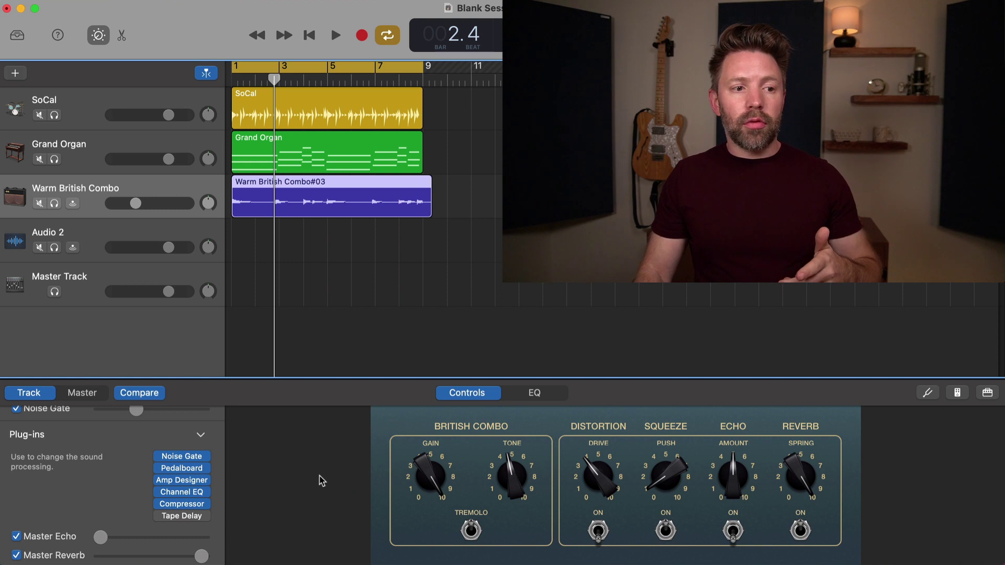
# Step: Bring up Audio 2's controls and raise its Ambience and Reverb sends
pyautogui.click(101, 244)
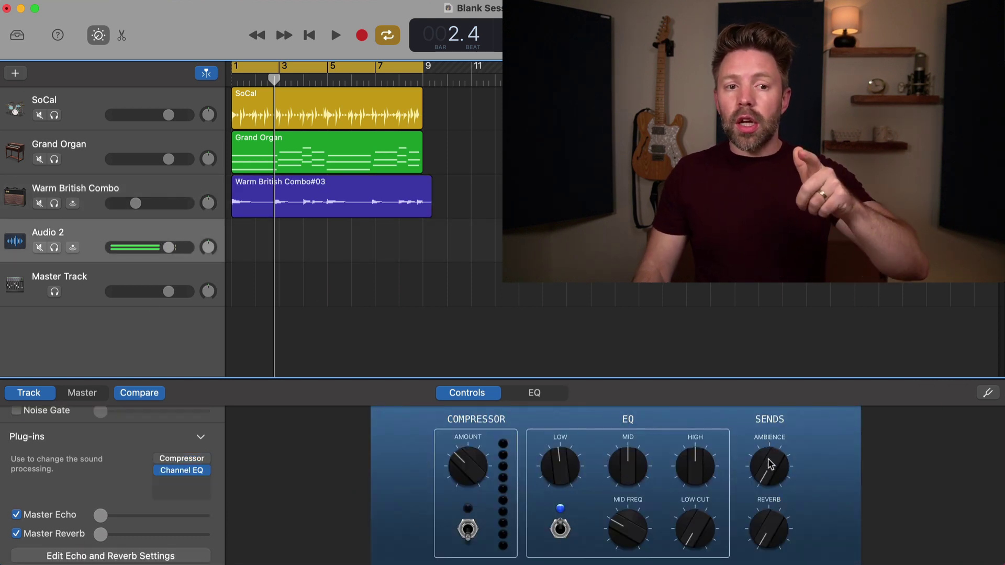
pyautogui.moveTo(769, 466); pyautogui.dragTo(773, 399)
pyautogui.moveTo(774, 537); pyautogui.dragTo(770, 460)
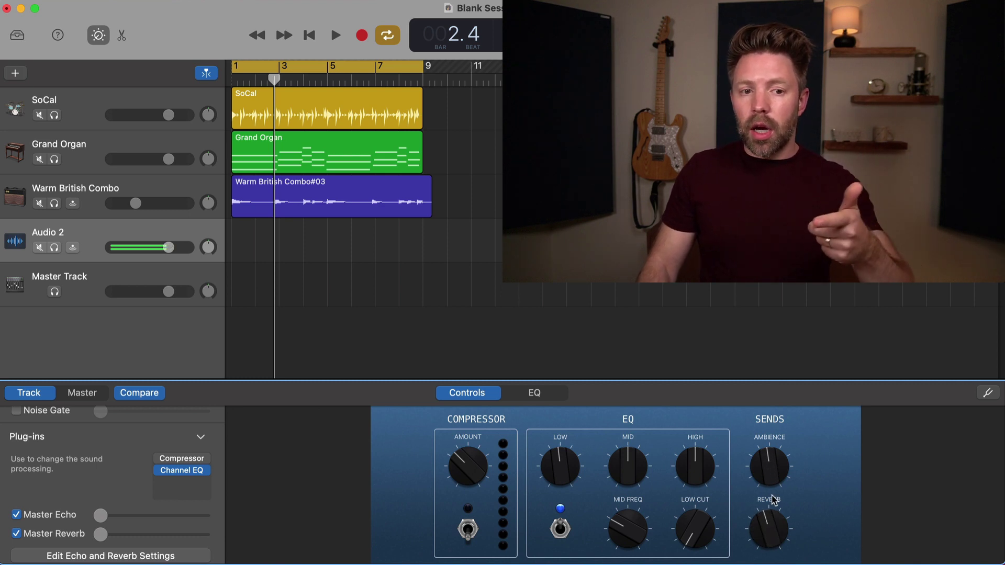
# Step: Return Audio 2's Reverb and Ambience sends to minimum
pyautogui.moveTo(774, 526); pyautogui.dragTo(775, 564)
pyautogui.moveTo(765, 501); pyautogui.dragTo(765, 523)
pyautogui.moveTo(765, 468); pyautogui.dragTo(765, 508)
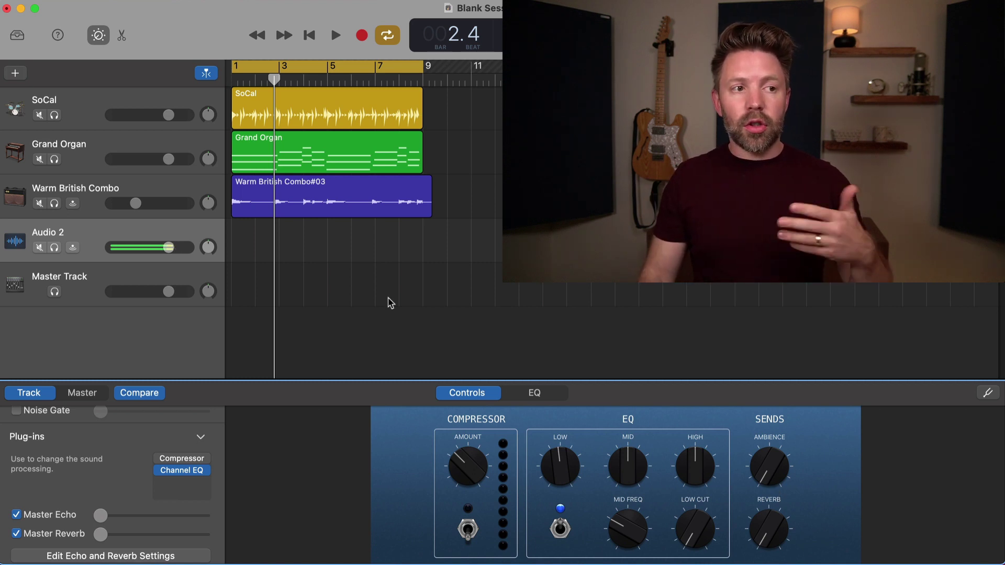
pyautogui.click(107, 187)
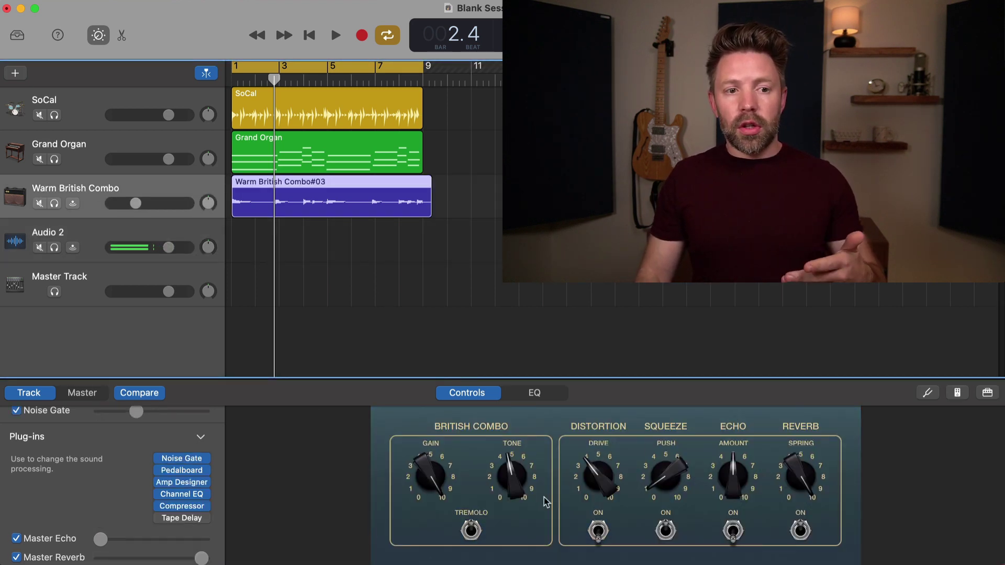
pyautogui.click(90, 157)
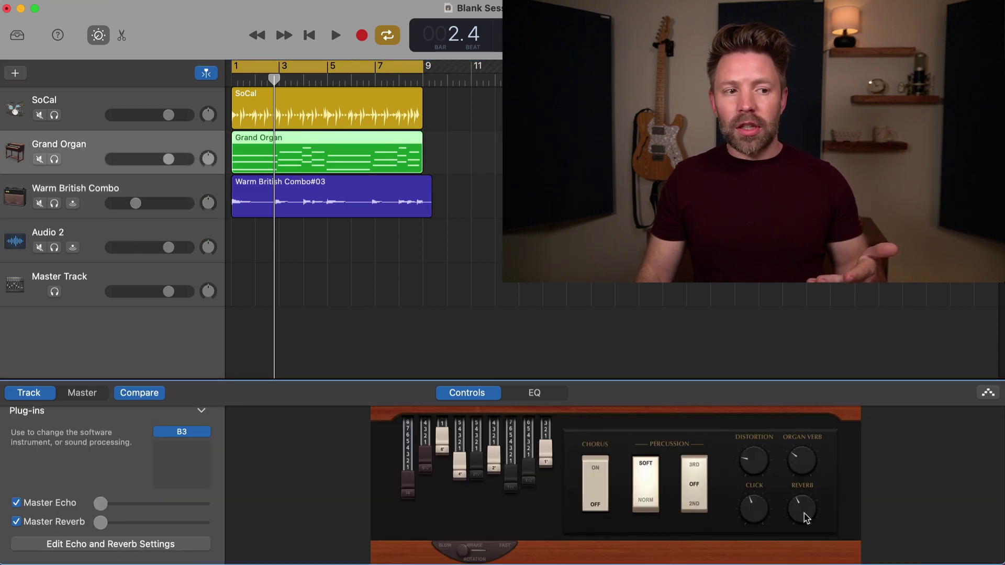
pyautogui.moveTo(802, 524); pyautogui.dragTo(801, 554)
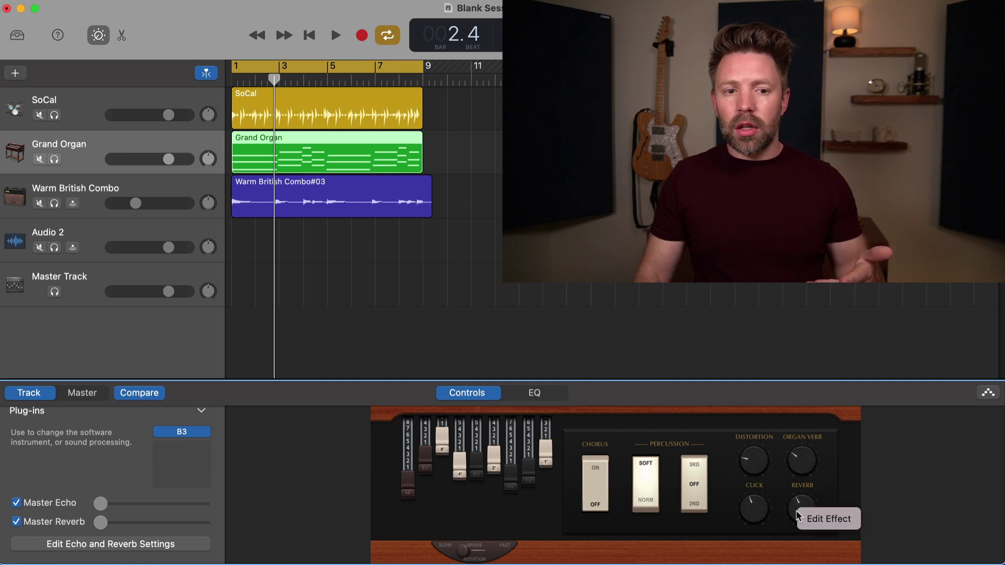
pyautogui.click(810, 521)
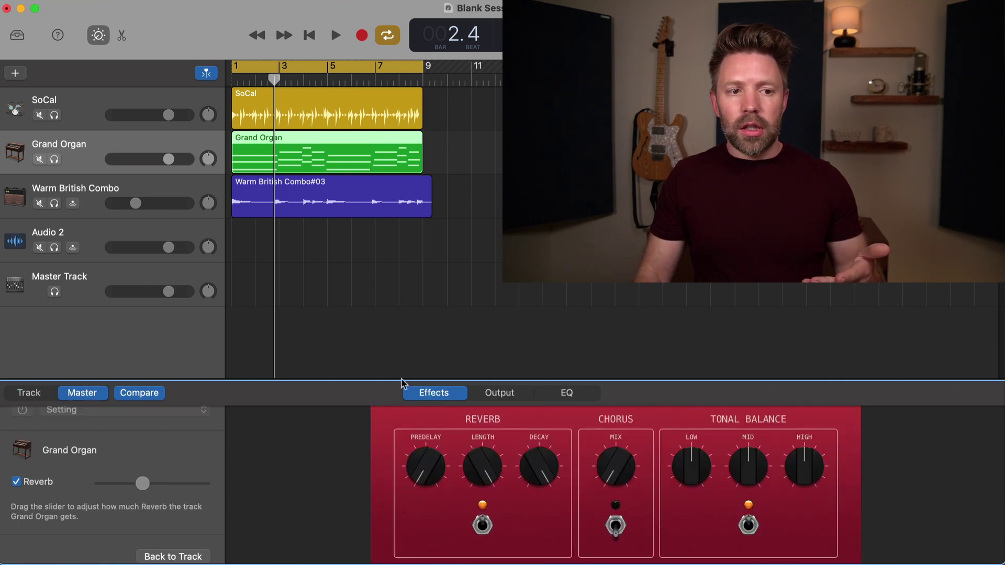
pyautogui.scroll(3, 154, 436)
pyautogui.click(131, 424)
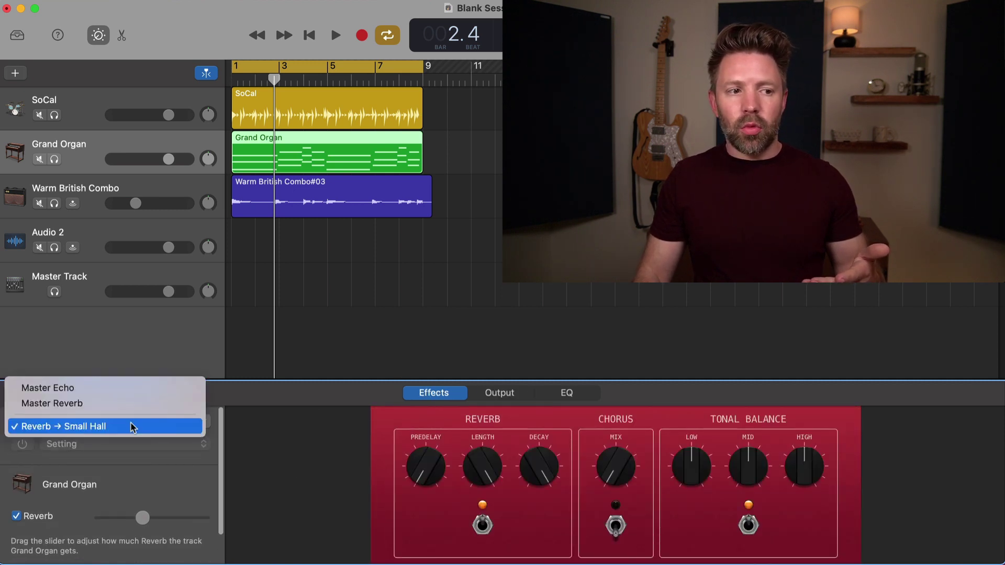
pyautogui.click(135, 465)
pyautogui.click(99, 224)
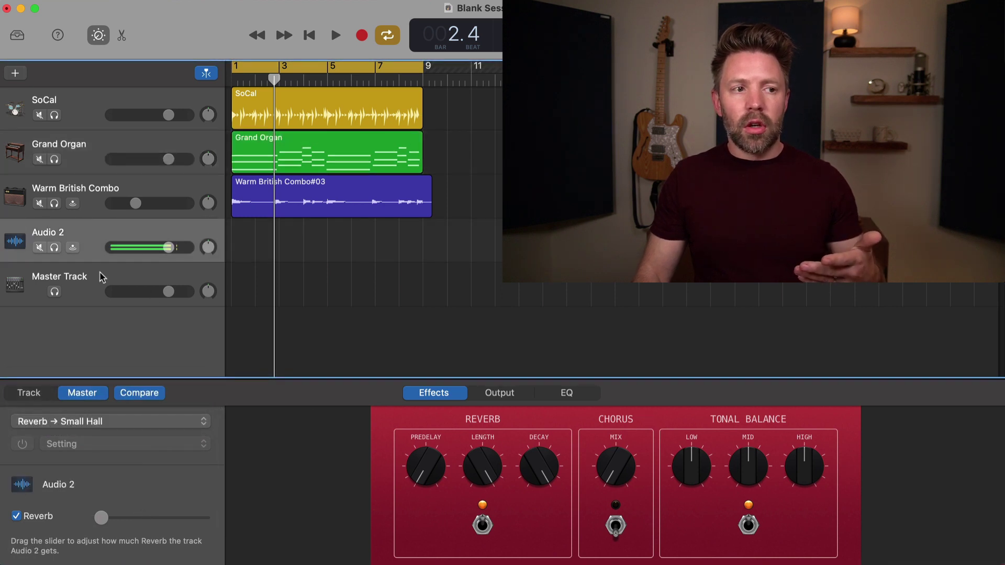
pyautogui.click(47, 396)
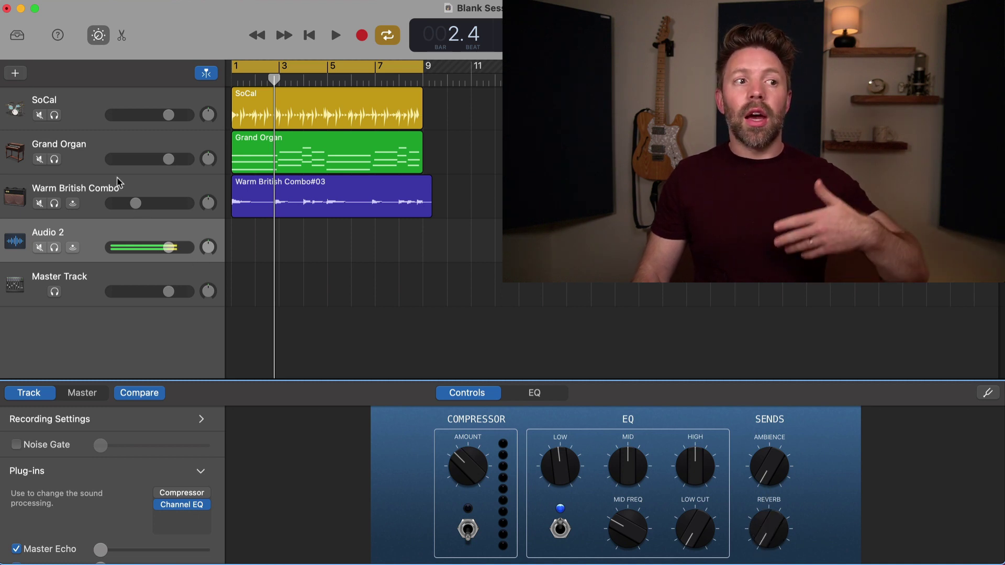
pyautogui.click(91, 149)
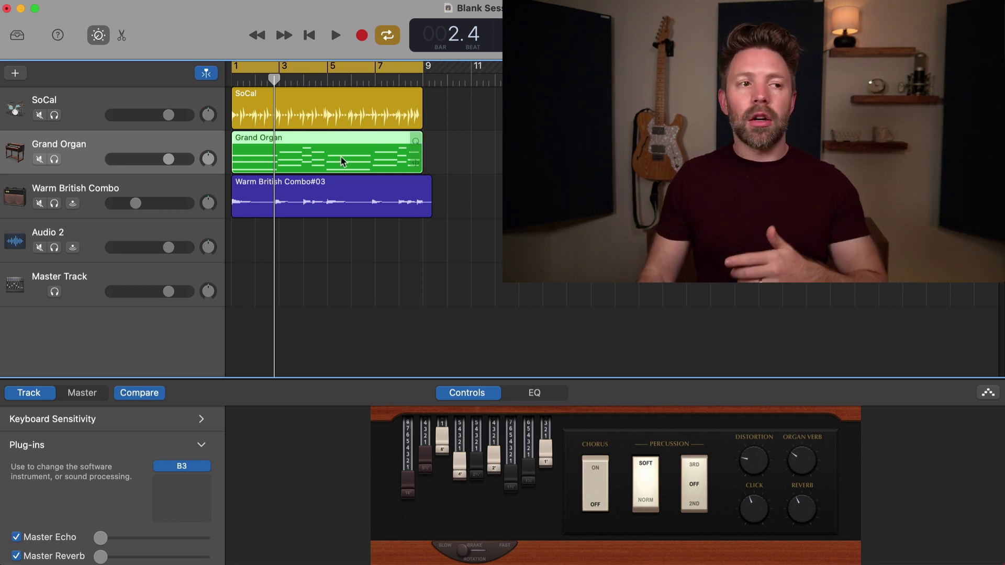
pyautogui.click(81, 106)
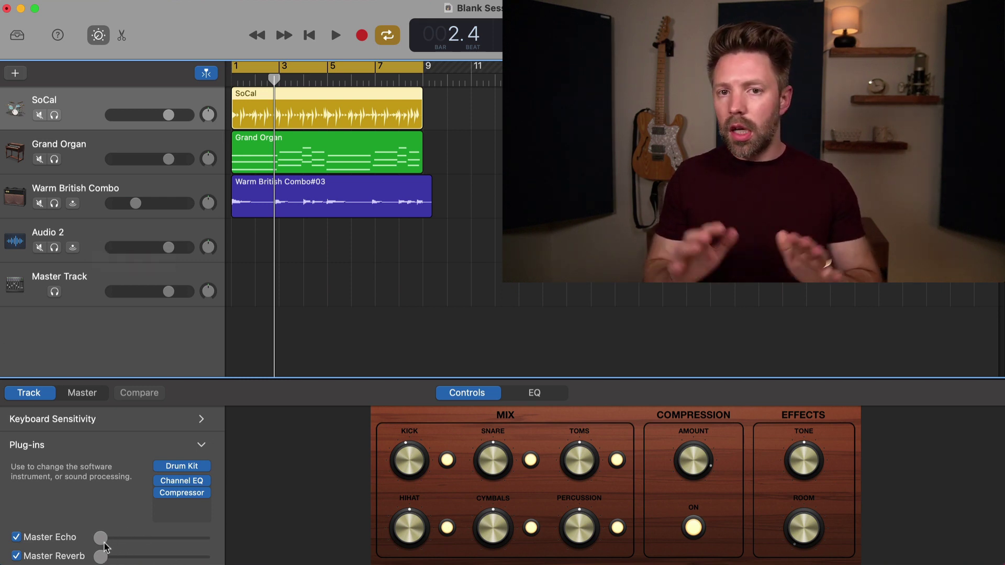
pyautogui.click(96, 244)
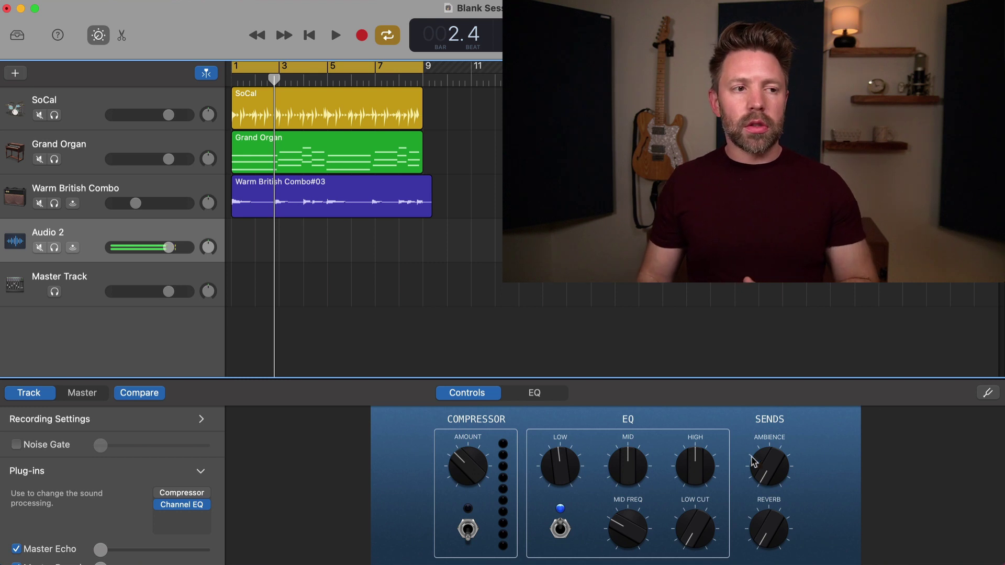
# Step: Select the SoCal drum track and show its Drum Kit, Channel EQ and Compressor plug-ins
pyautogui.click(94, 117)
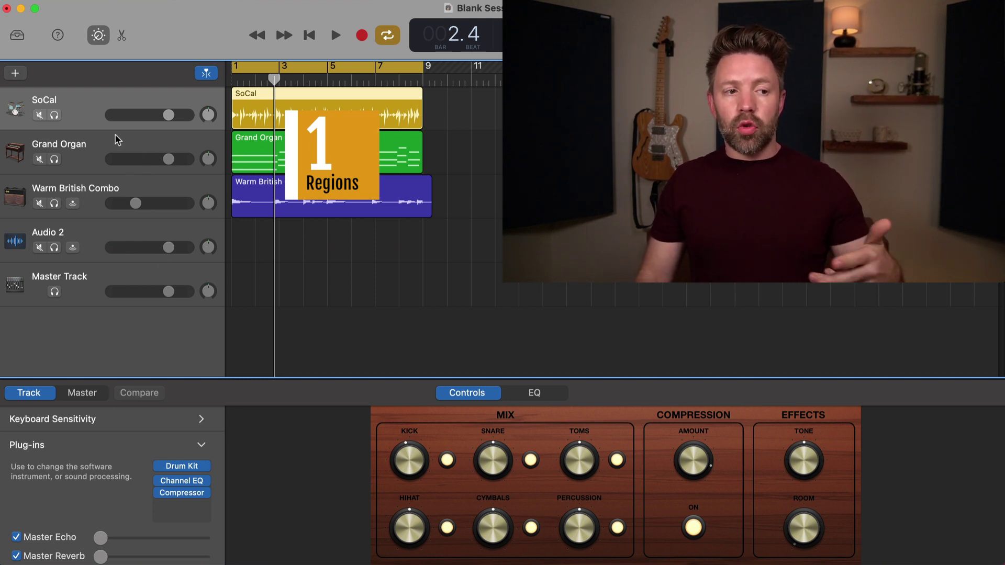
pyautogui.click(187, 463)
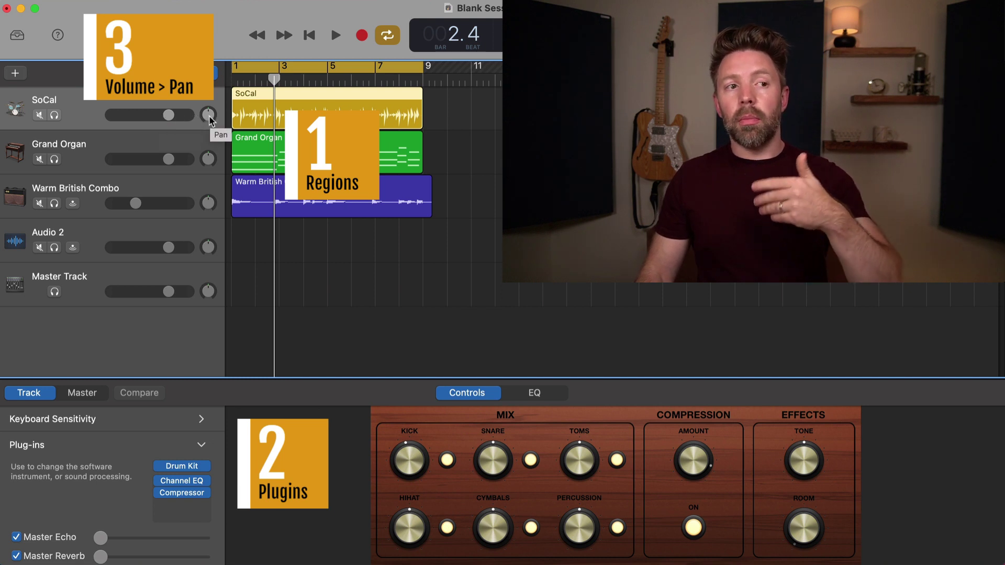
# Step: Show the Master Track's output chain: Channel EQ, Compressor, Exciter, Compressor, Limiter
pyautogui.click(105, 285)
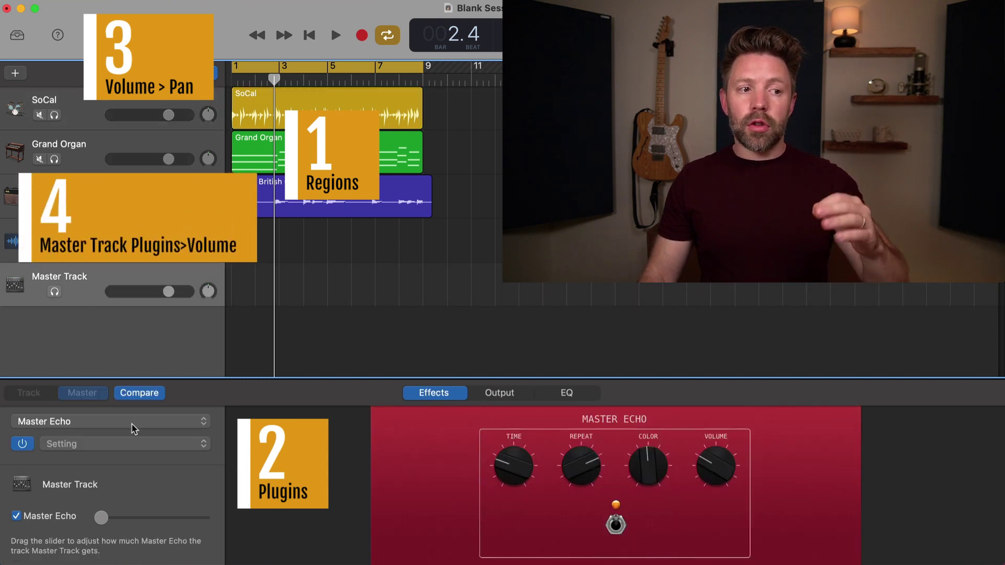
pyautogui.click(494, 400)
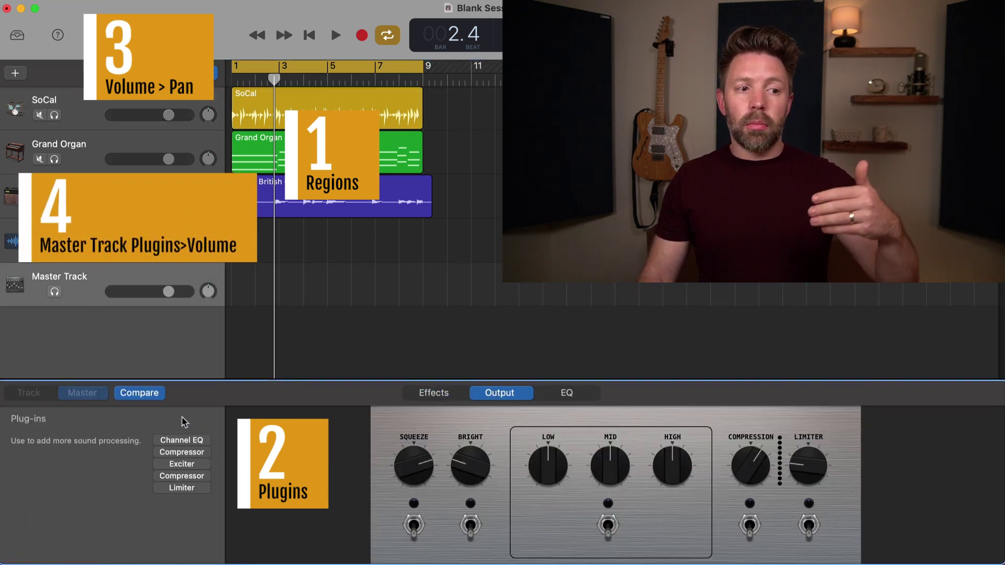